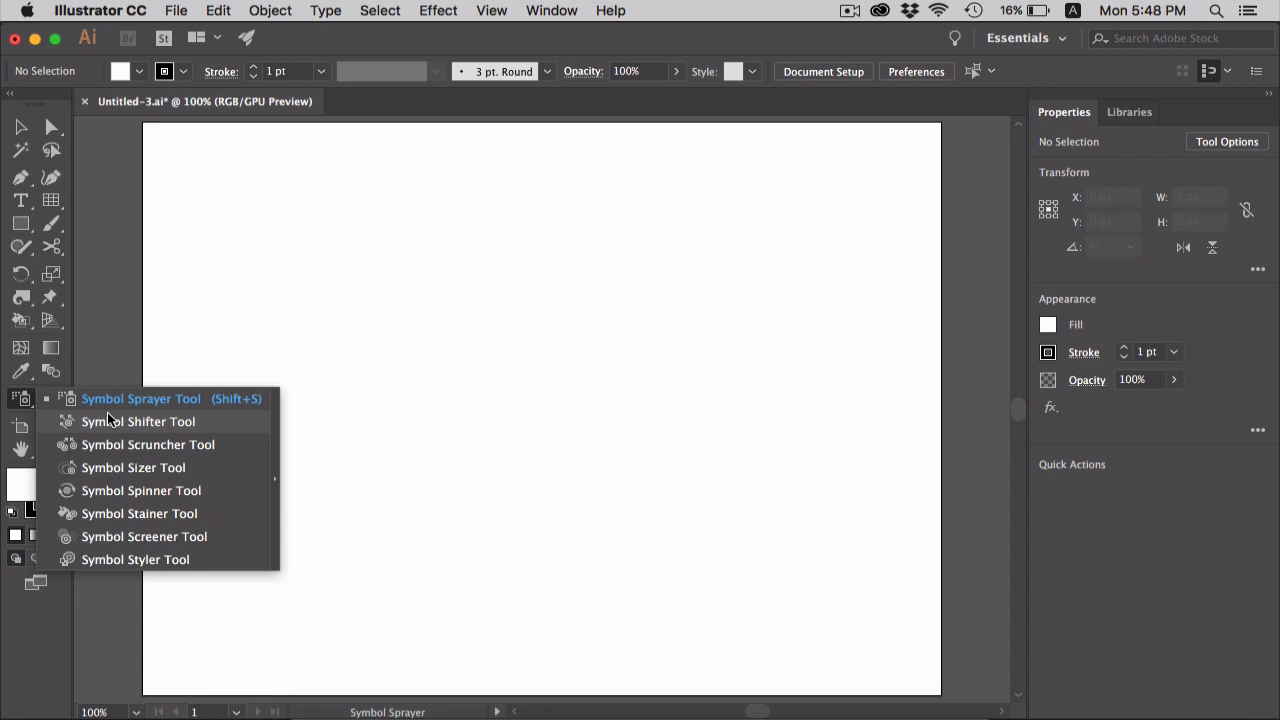
Activate the Symbol Sprayer tool and bring up the document's Symbols collection
left_click(140, 398)
left_click(551, 10)
scroll(648, 392, "down", 1)
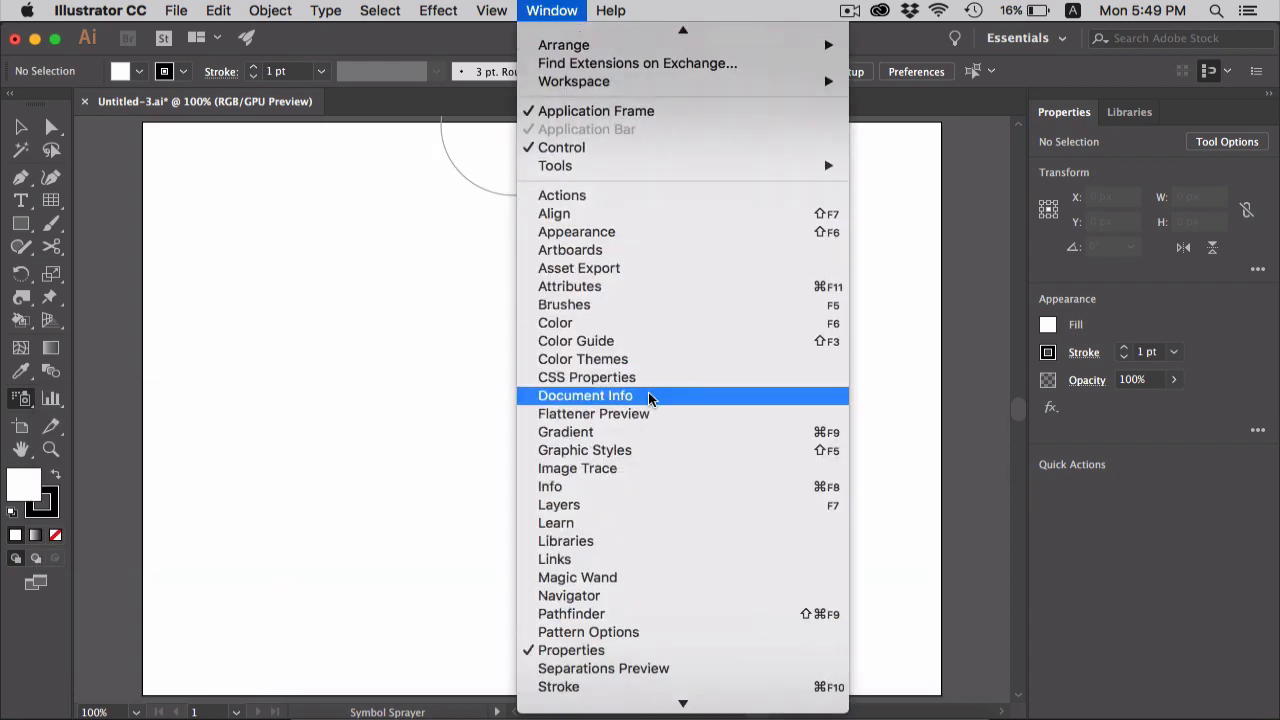
scroll(648, 395, "down", 5)
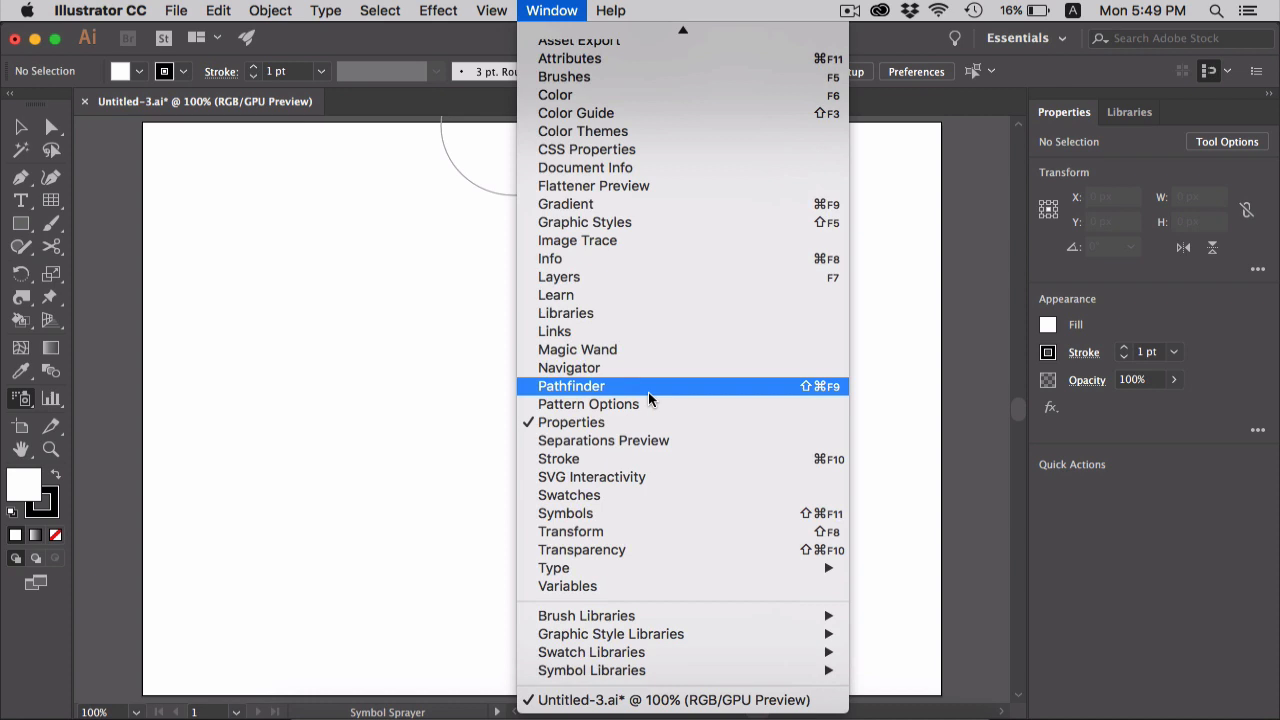
left_click(618, 514)
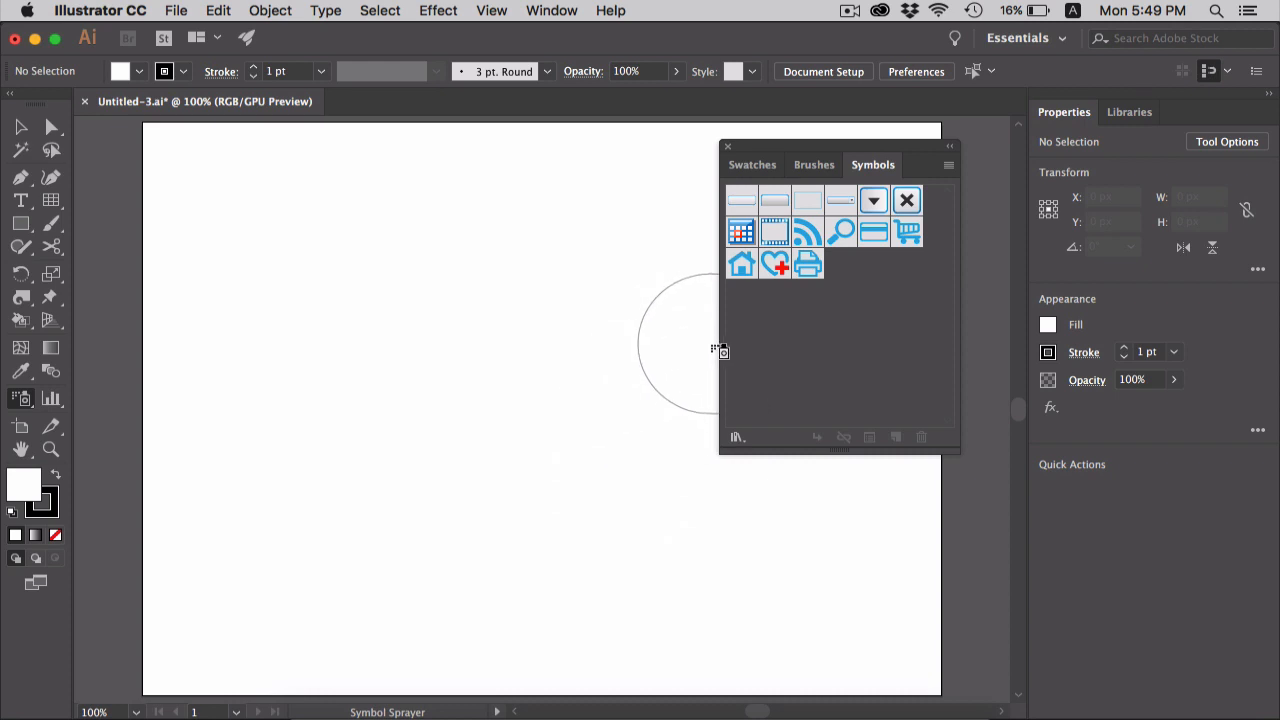
Spray the Add Favorite heart symbol in scattered copies across the artboard
left_click(736, 438)
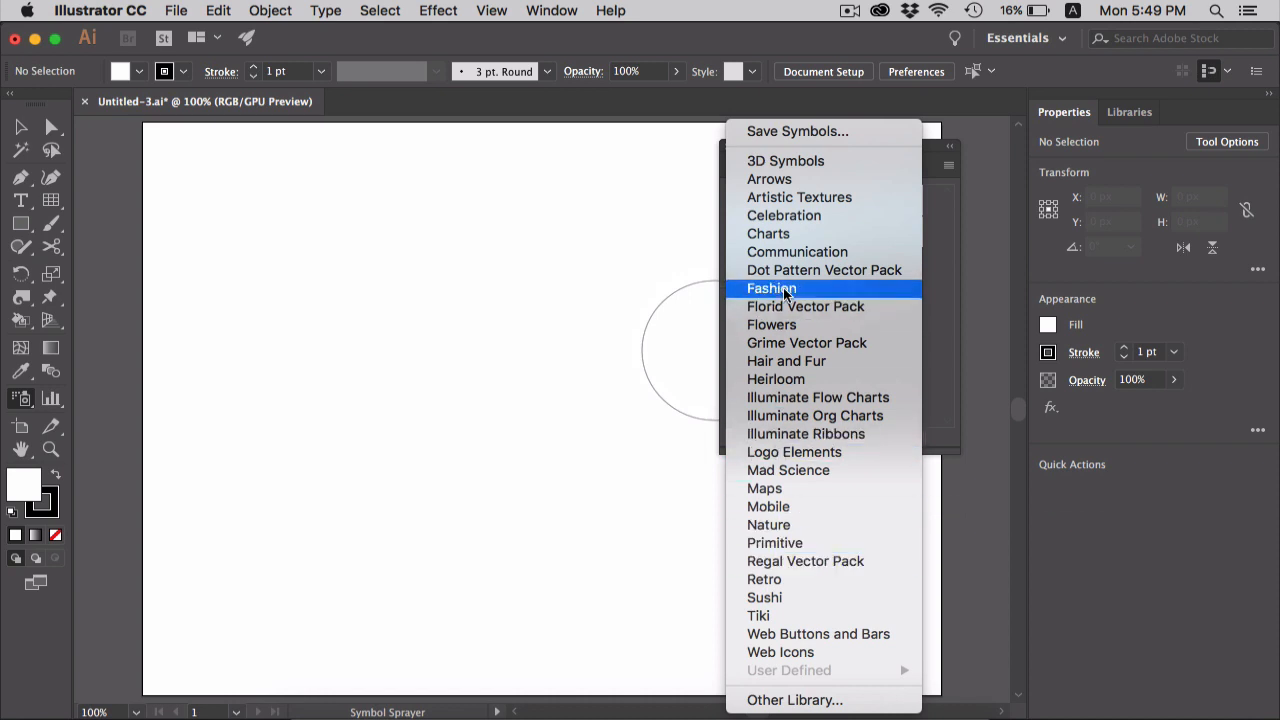
left_click(800, 507)
left_click(775, 263)
left_click(462, 333)
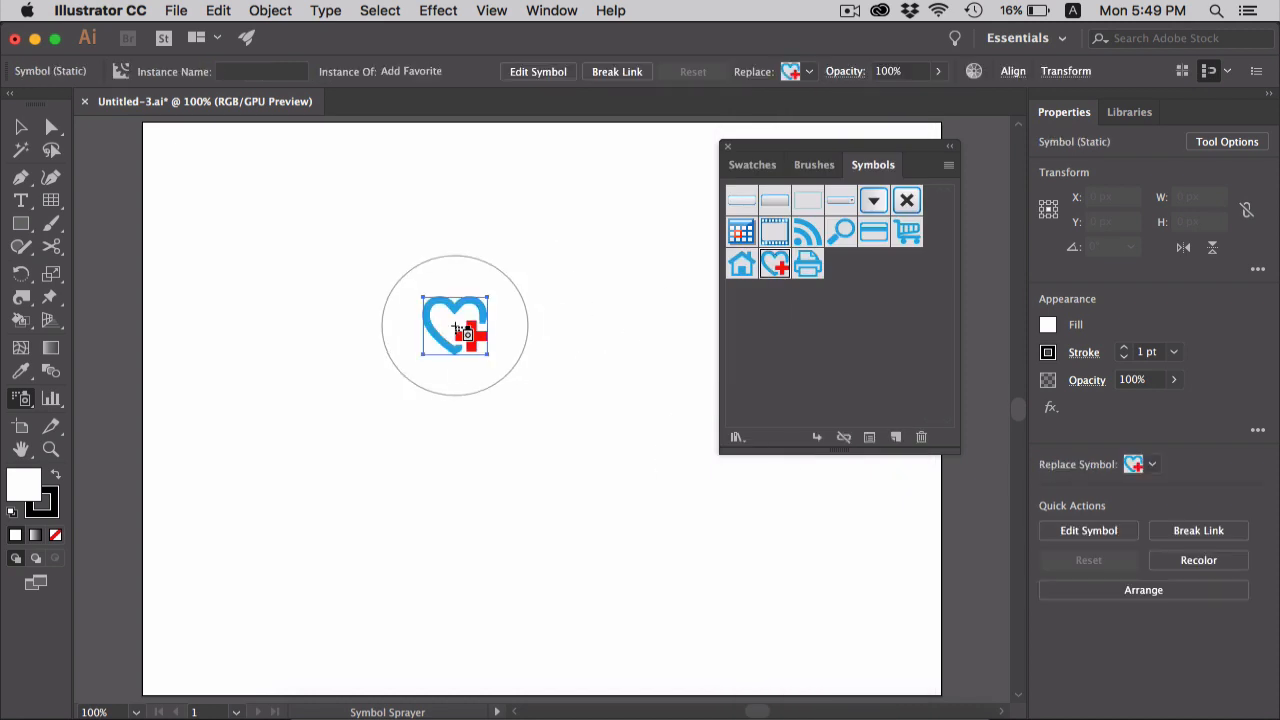
mouse_move(517, 363)
left_mouse_down()
mouse_move(495, 446)
mouse_move(414, 448)
mouse_move(327, 368)
mouse_move(427, 233)
mouse_move(538, 257)
mouse_move(550, 382)
mouse_move(418, 383)
mouse_move(404, 434)
mouse_move(376, 302)
mouse_move(319, 262)
mouse_move(538, 220)
mouse_move(542, 344)
mouse_move(639, 258)
mouse_move(627, 224)
mouse_move(426, 201)
mouse_move(510, 256)
mouse_move(610, 388)
mouse_move(635, 483)
mouse_move(557, 563)
mouse_move(469, 605)
mouse_move(426, 587)
mouse_move(643, 481)
mouse_move(417, 486)
mouse_move(288, 461)
left_mouse_up()
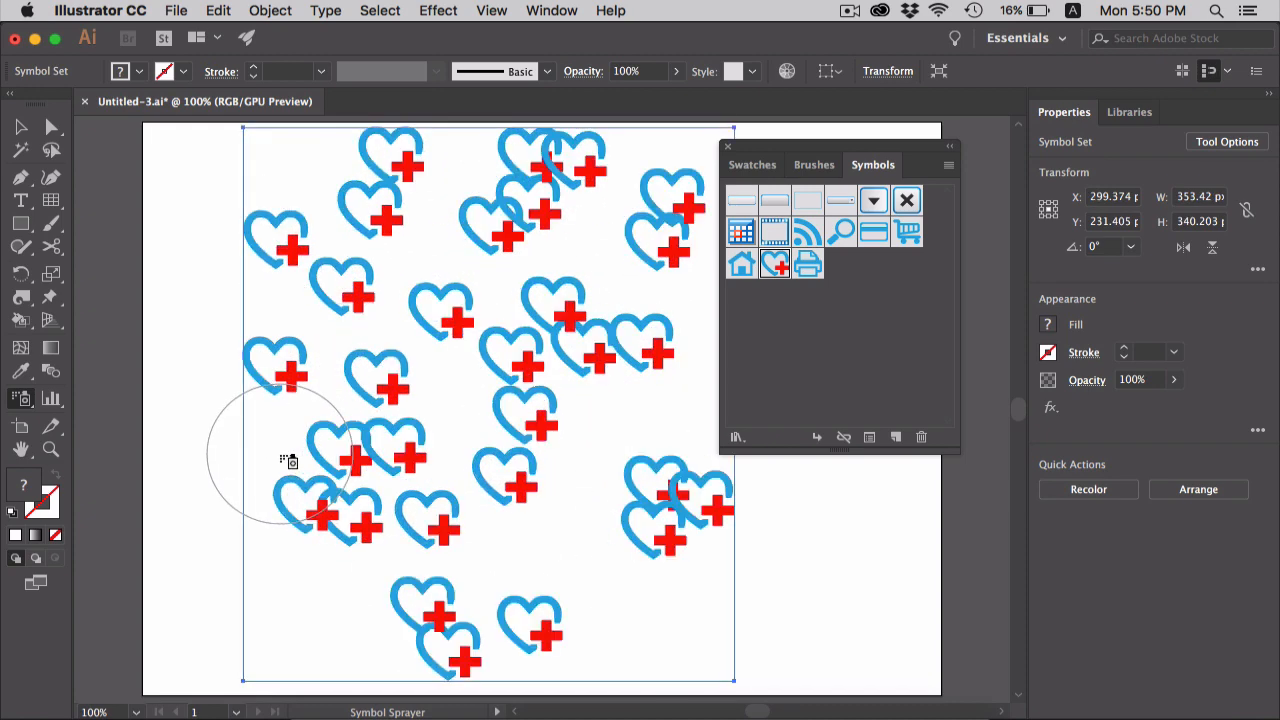
Open the Mobile symbol library, place it beside the Symbols collection and enlarge it to show more rows
left_click(735, 438)
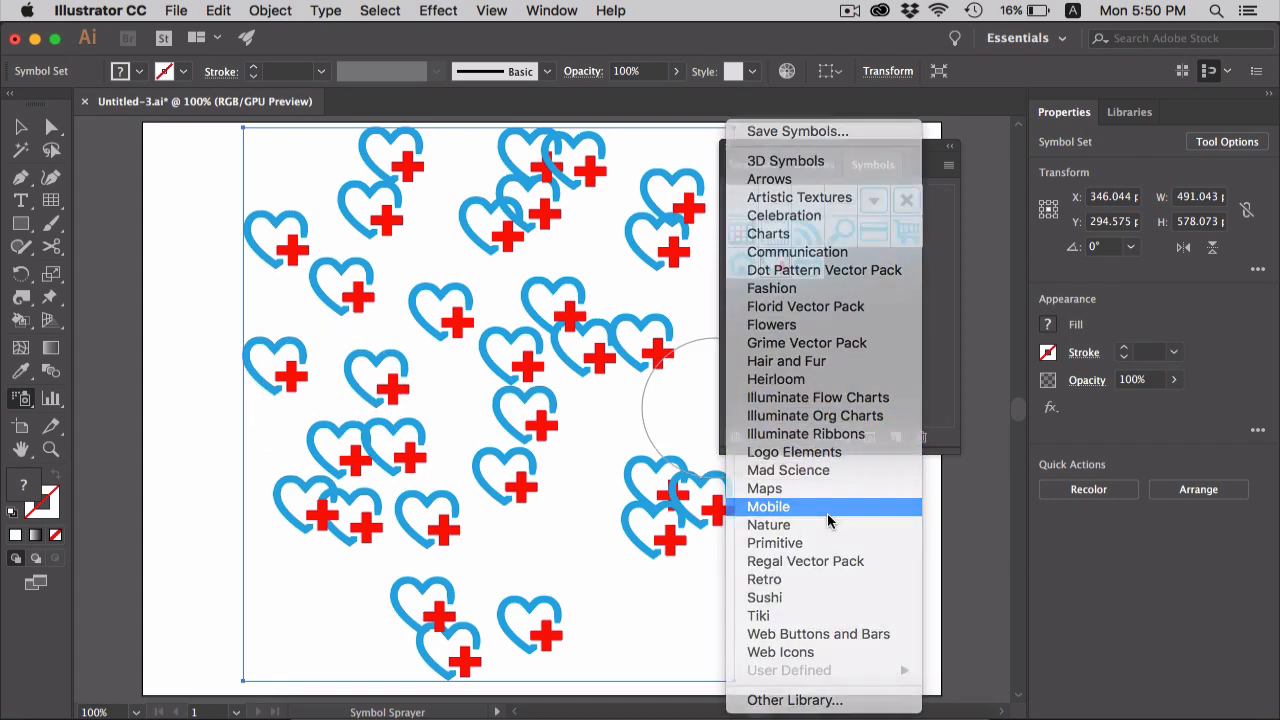
left_click(827, 513)
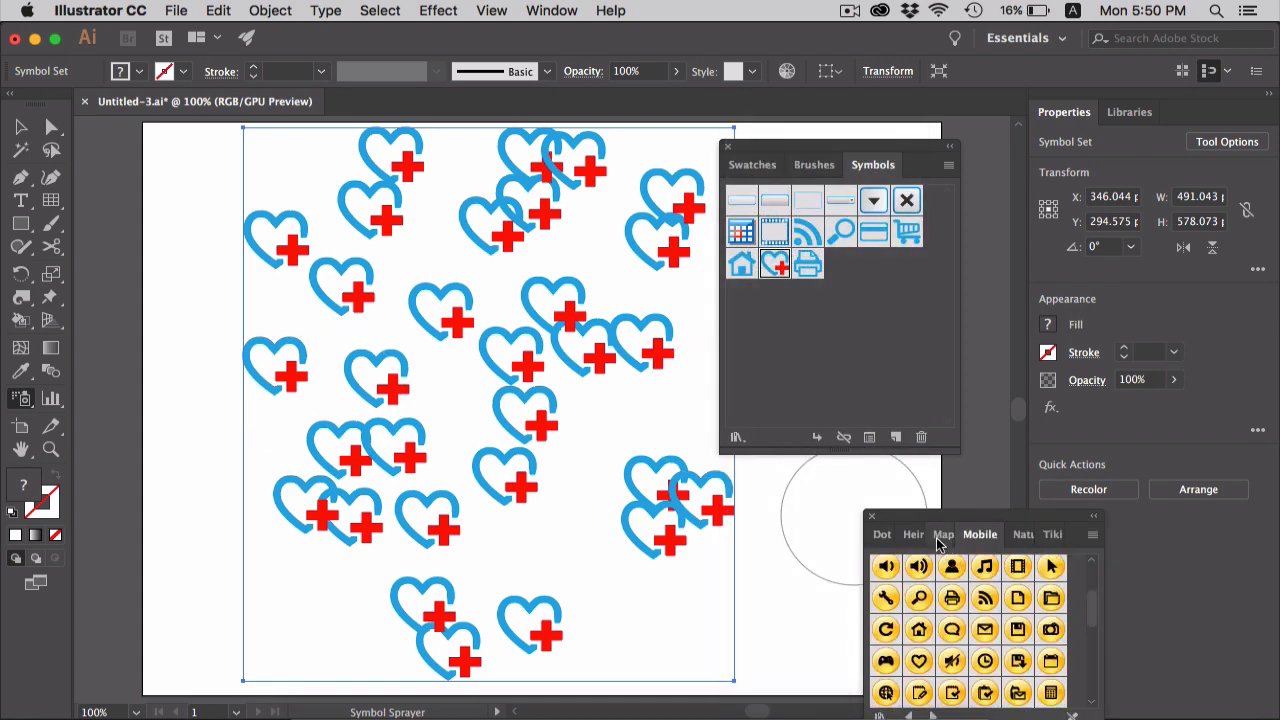
left_click_drag(920, 515, 1019, 146)
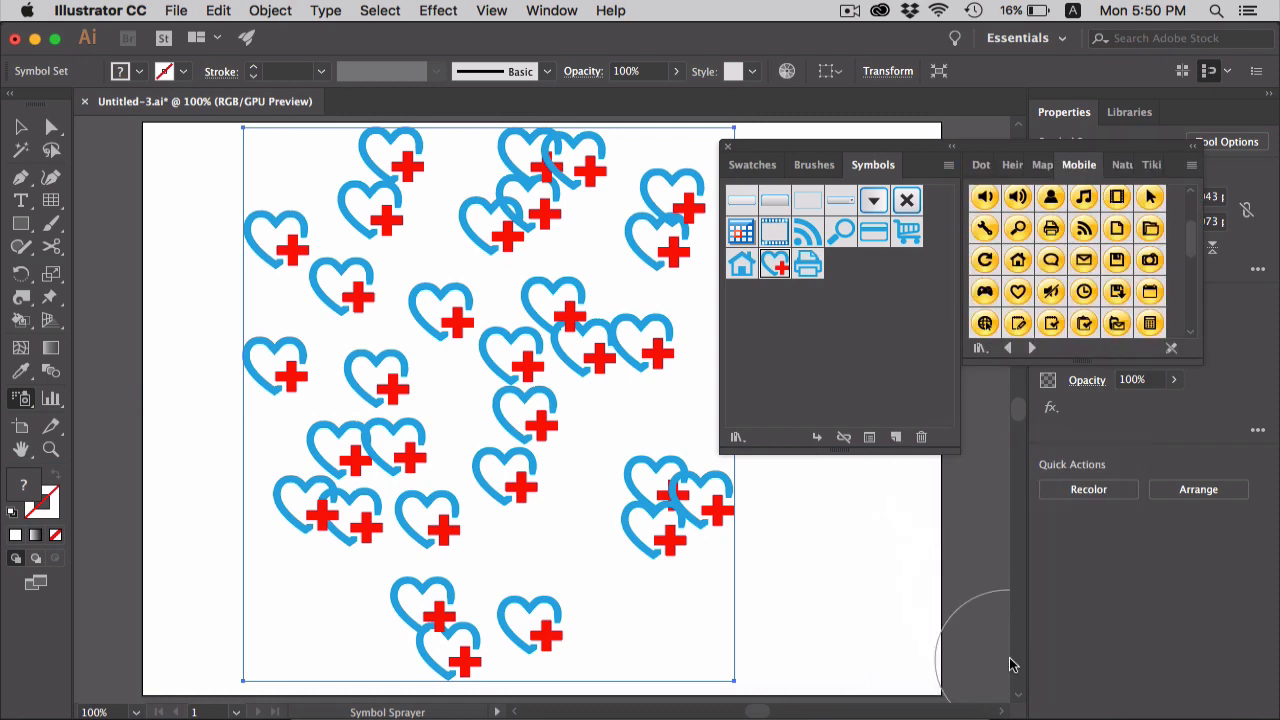
left_click_drag(1054, 362, 1055, 502)
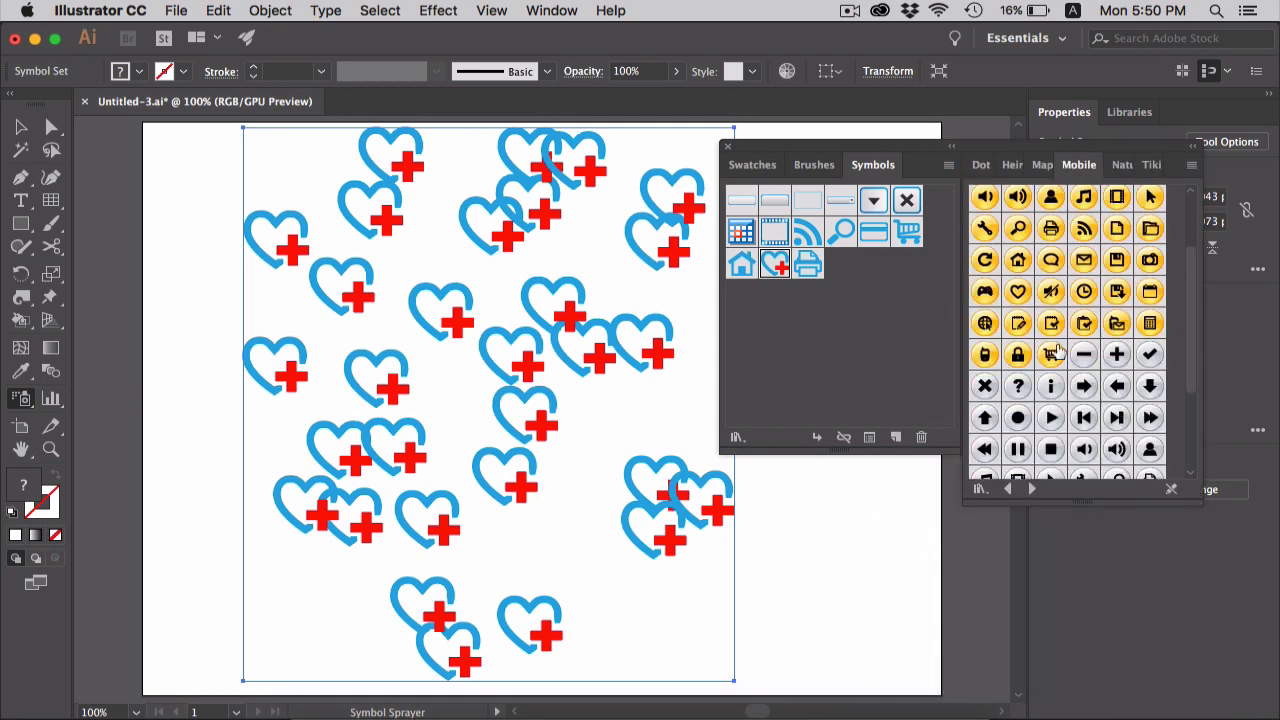
Spray copies of the grey RSS symbol from the Mobile library over the lower-right part of the artboard
scroll(1055, 352, "down", 5)
left_click(985, 365)
mouse_move(809, 583)
left_mouse_down()
mouse_move(765, 544)
mouse_move(706, 600)
left_mouse_up()
mouse_move(808, 540)
left_mouse_down()
mouse_move(783, 509)
mouse_move(745, 505)
left_mouse_up()
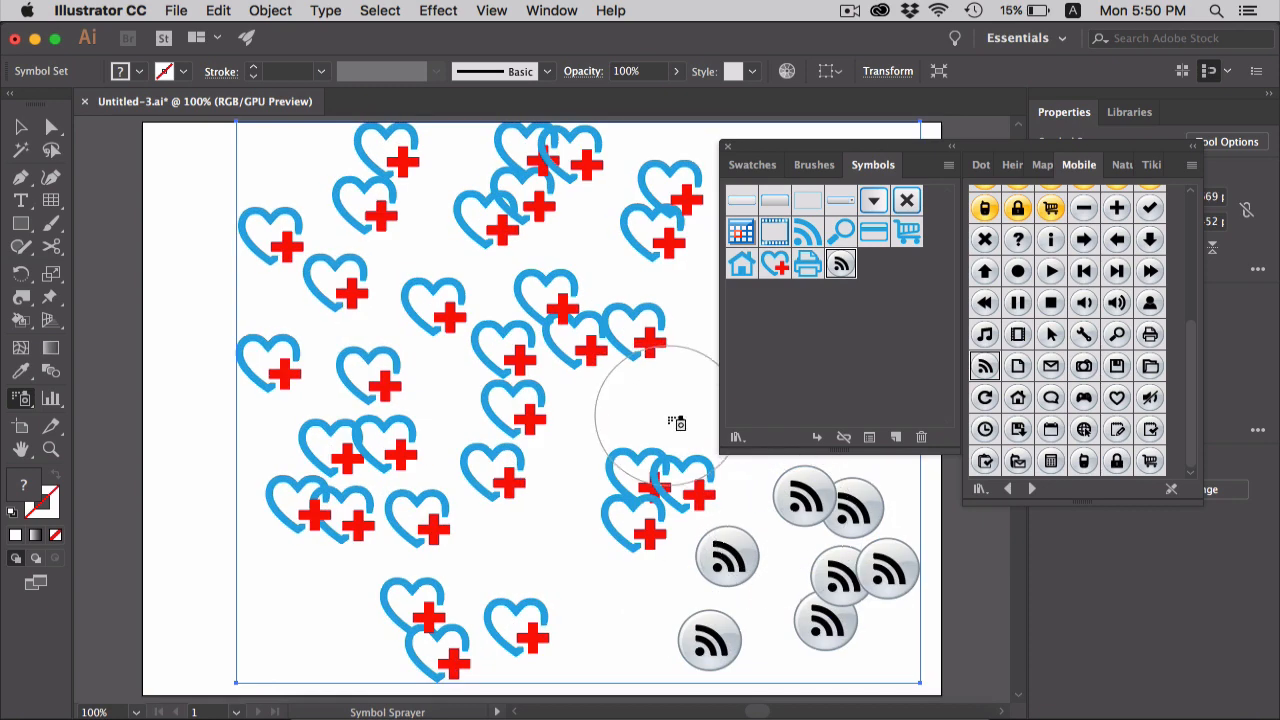
left_click_drag(677, 423, 625, 421)
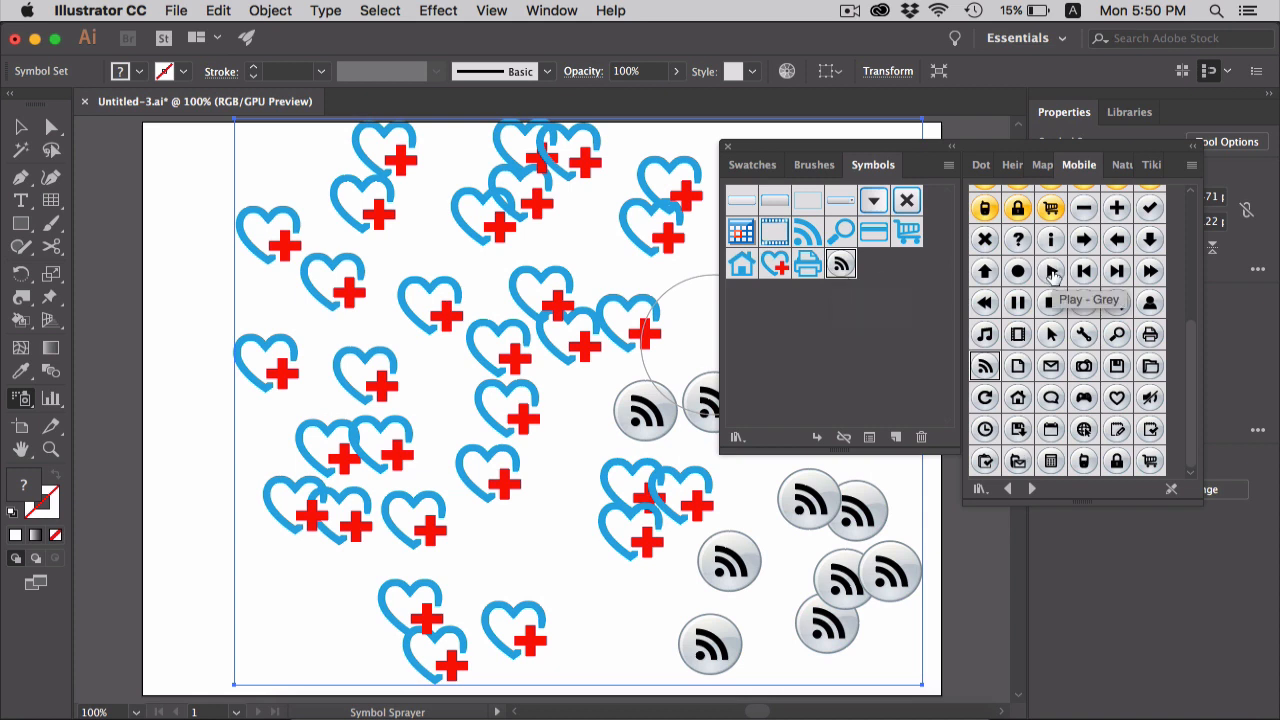
Add the Play - Grey symbol to the document's Symbols collection and delete it from there again
left_click_drag(1051, 272, 907, 338)
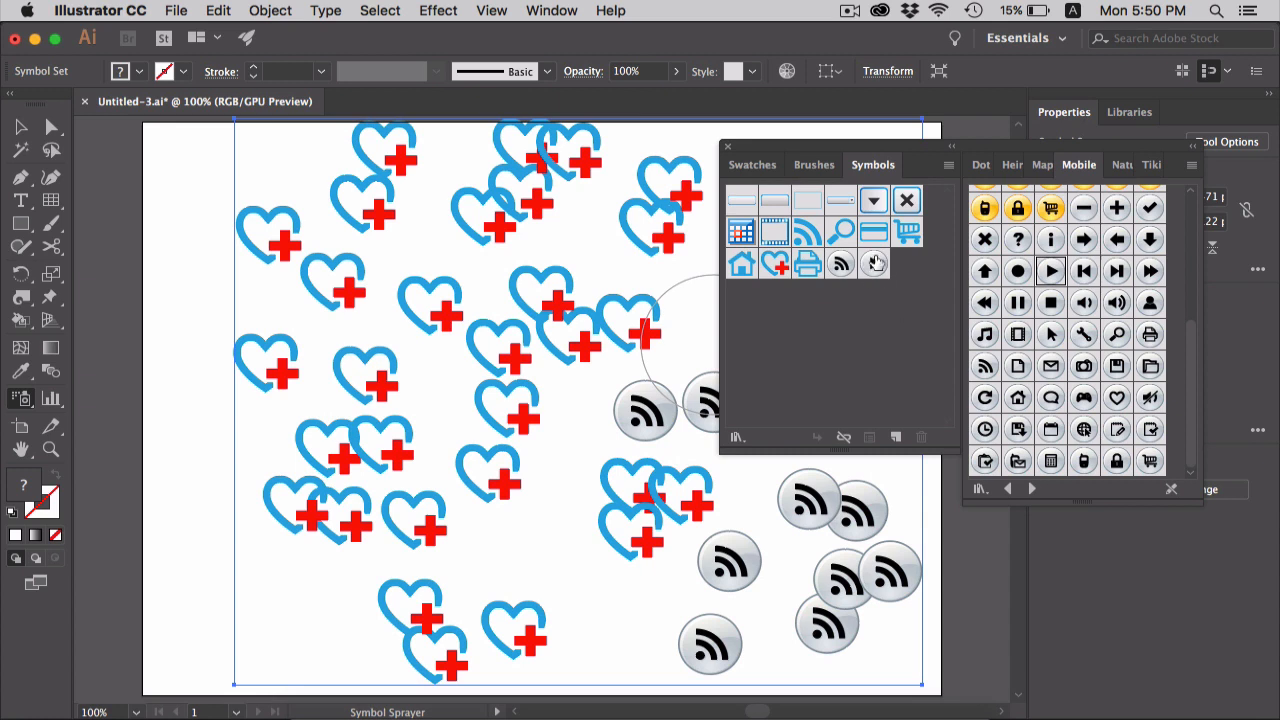
left_click(874, 264)
left_click(920, 440)
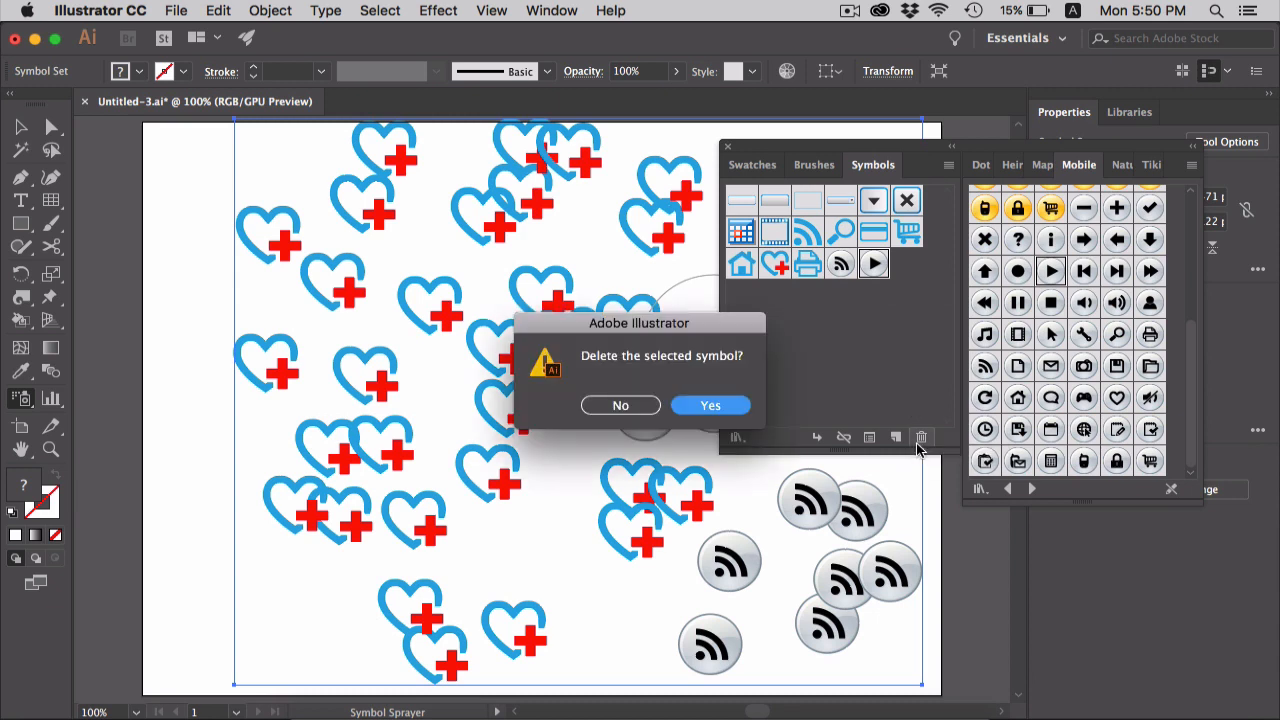
left_click(700, 405)
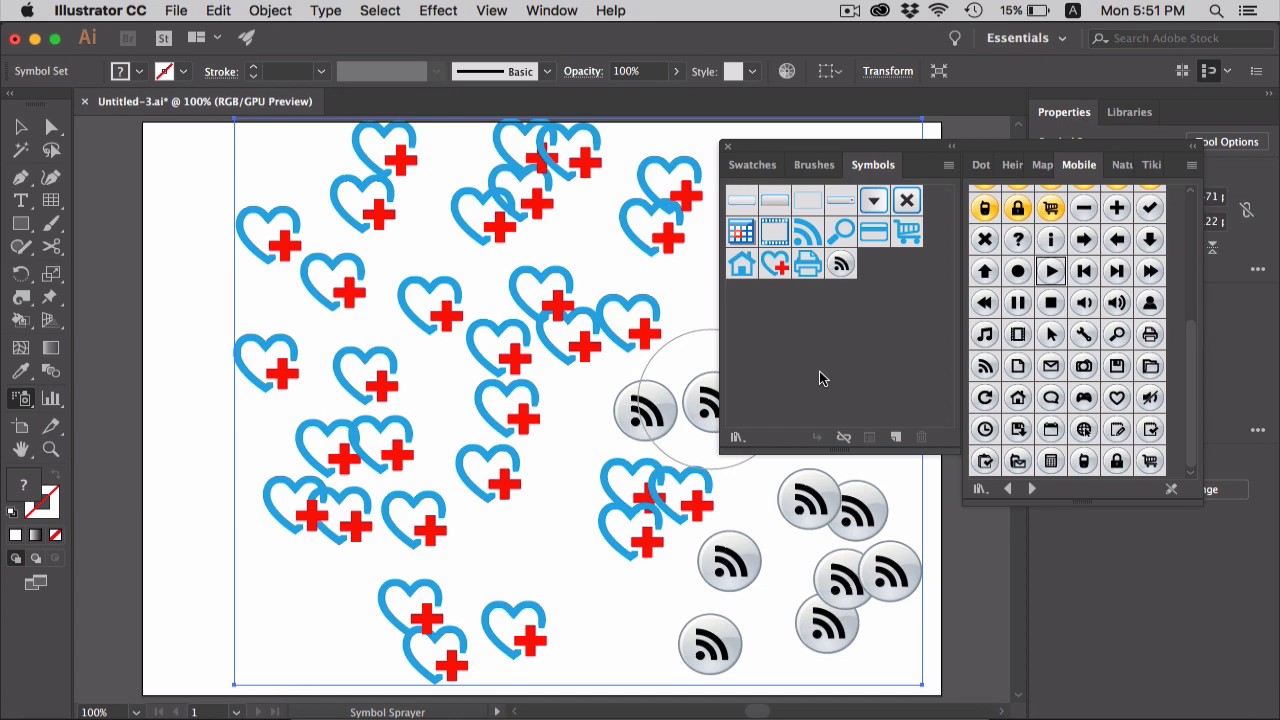
Review the Symbolism Tools options without changing them and shrink the sprayer's brush diameter by several steps
double_click(21, 398)
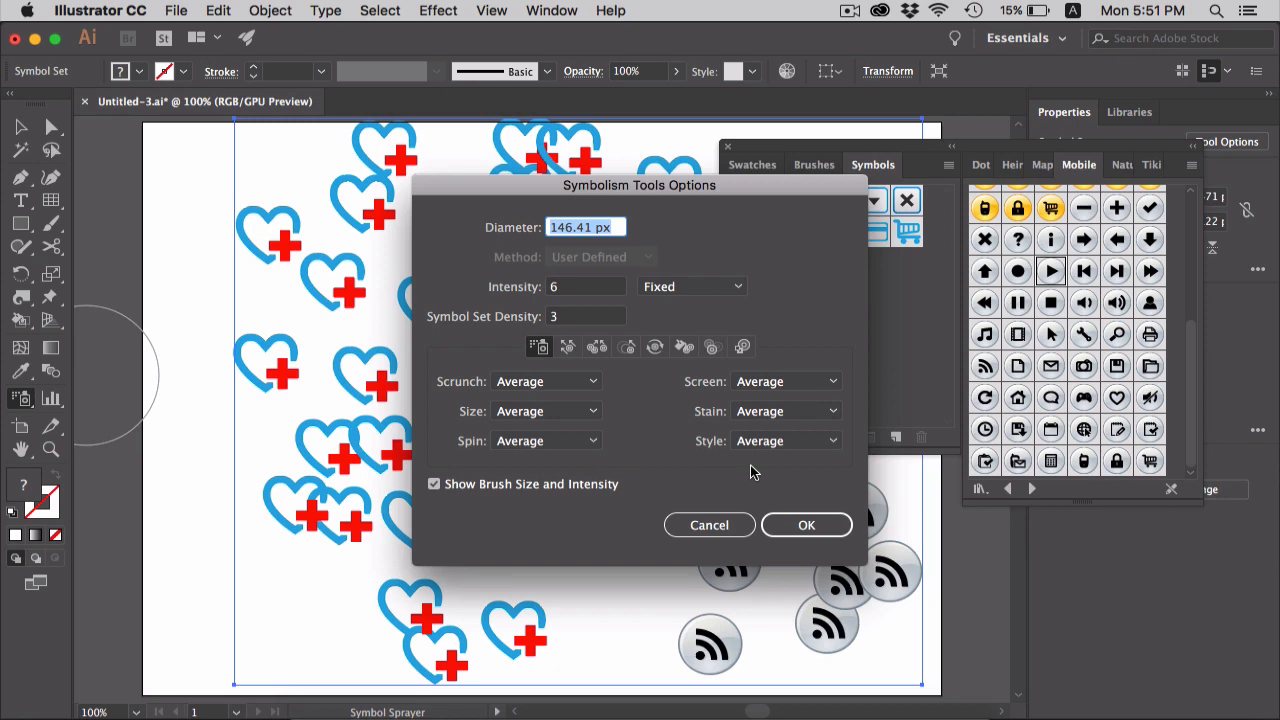
left_click(796, 526)
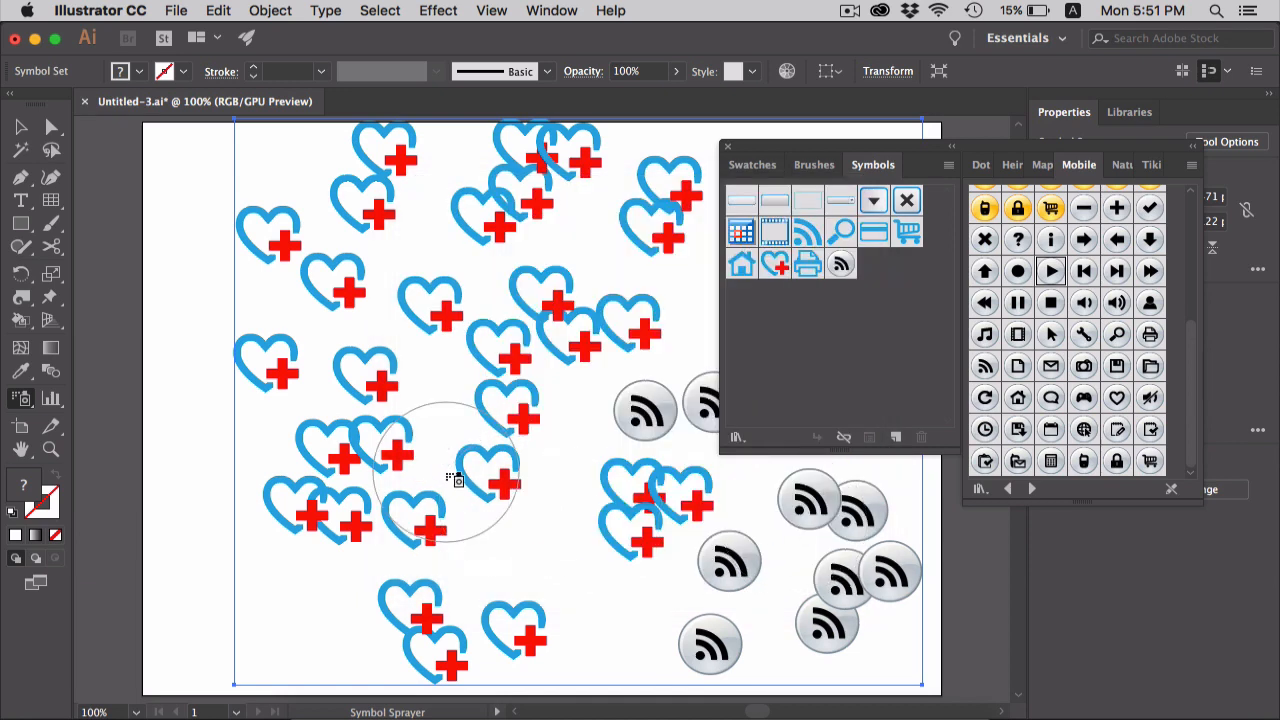
key("bracketleft")
key("bracketleft")
key("bracketleft")
key("bracketleft")
key("bracketleft")
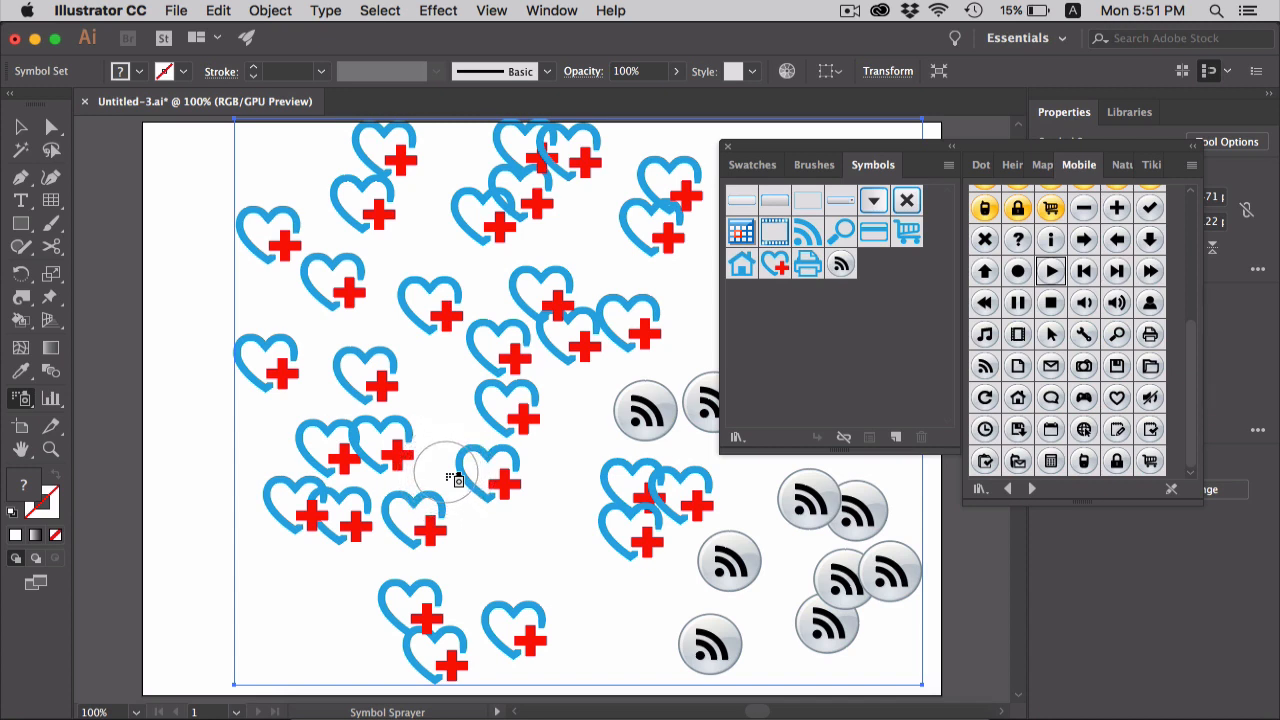
Undo the last spray and select the whole sprayed symbol set with the Selection tool
key("super+z")
left_click(20, 127)
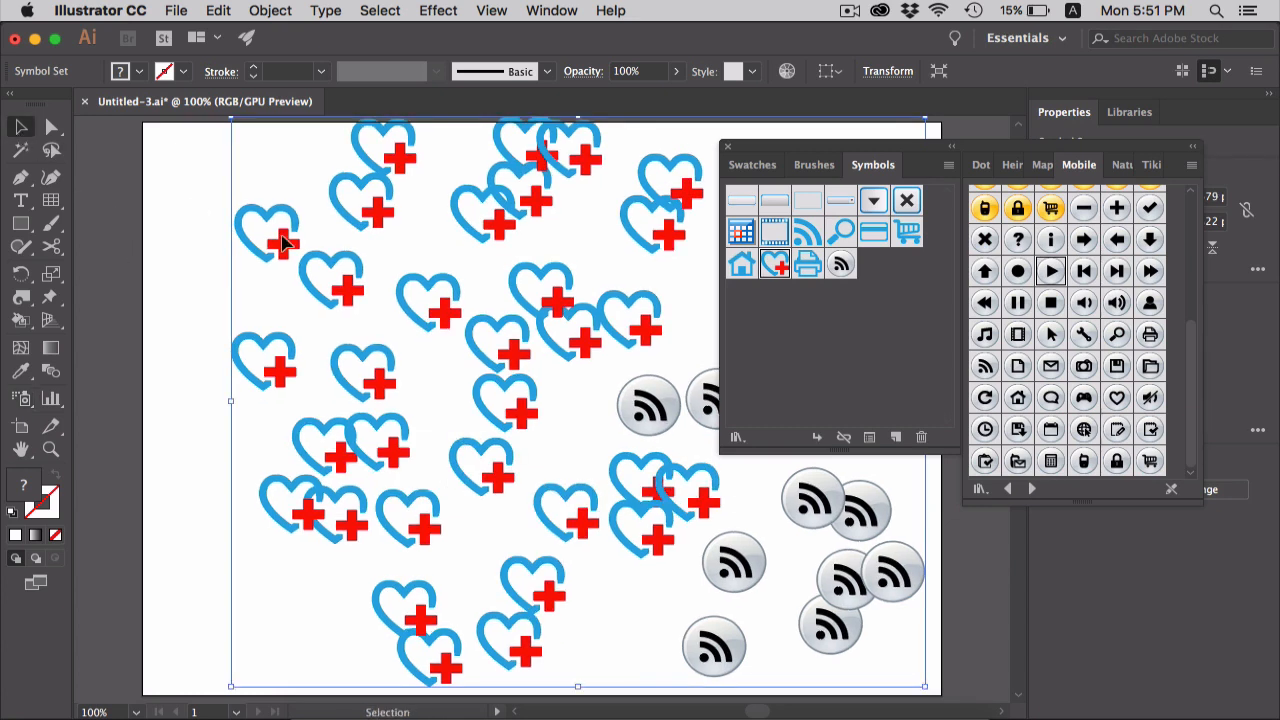
left_click(440, 298)
left_click(440, 298)
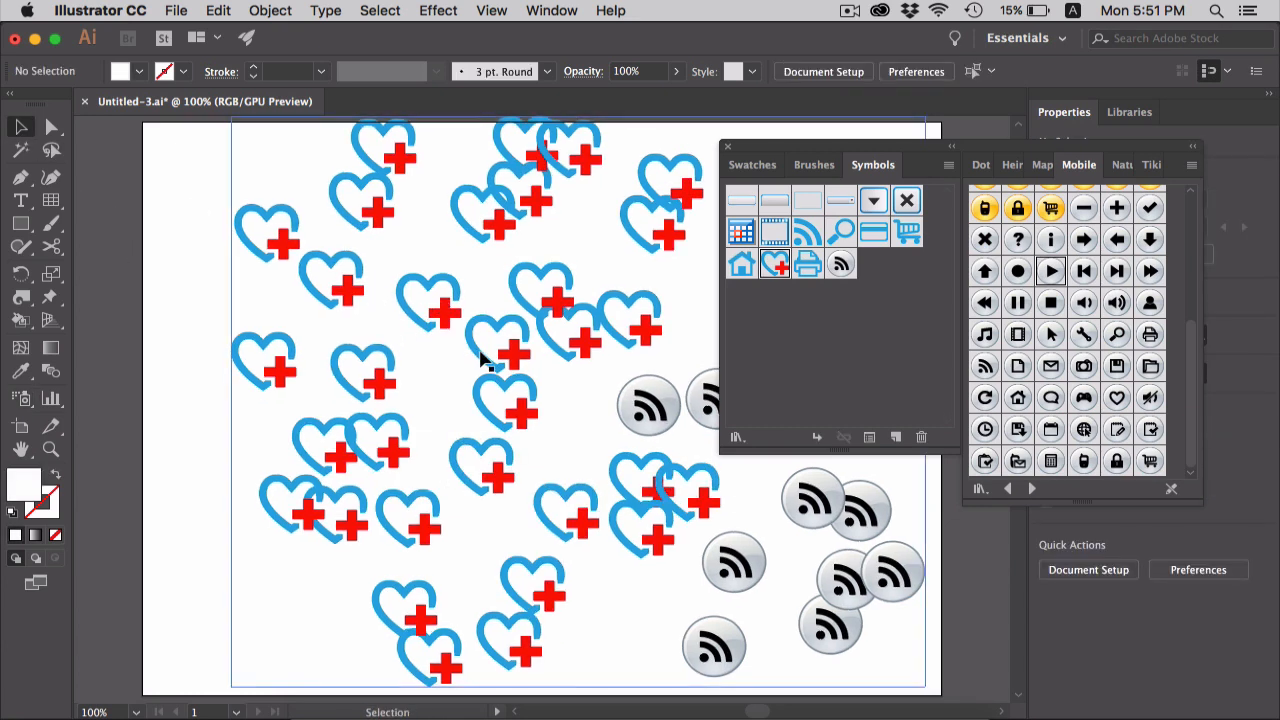
left_click(584, 267)
left_click(556, 298)
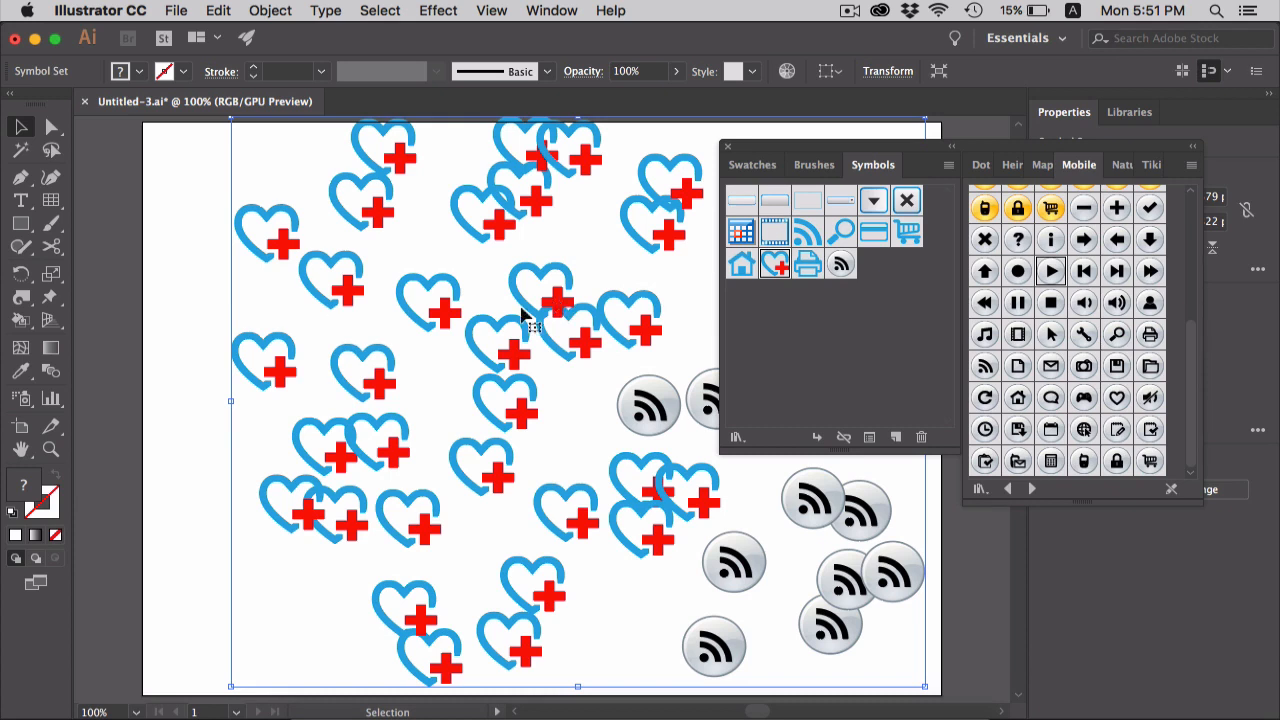
Shift the hearts in the left part of the symbol set using the Symbol Shifter tool
left_click(26, 399)
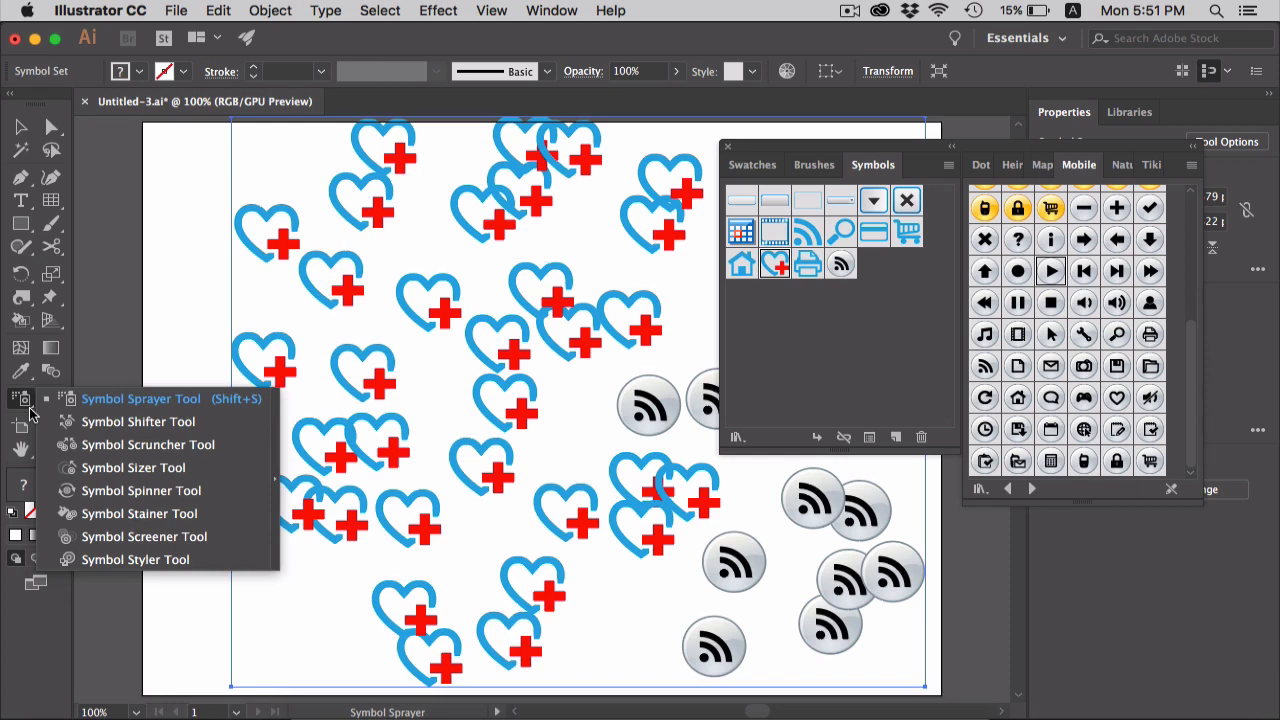
left_click(104, 422)
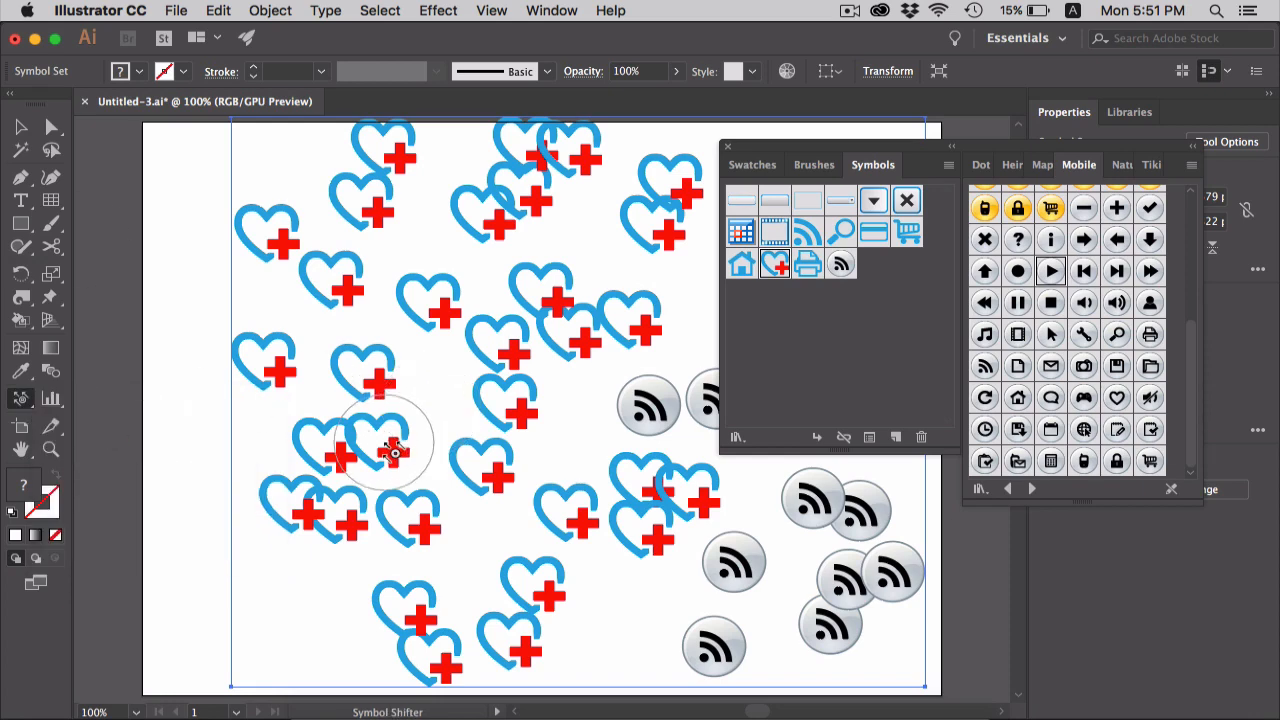
mouse_move(393, 452)
left_mouse_down()
mouse_move(362, 437)
mouse_move(449, 400)
mouse_move(367, 375)
mouse_move(423, 370)
mouse_move(290, 363)
mouse_move(284, 458)
mouse_move(302, 247)
mouse_move(284, 231)
mouse_move(284, 160)
mouse_move(336, 224)
mouse_move(344, 285)
mouse_move(364, 296)
mouse_move(403, 315)
mouse_move(446, 297)
mouse_move(450, 240)
left_mouse_up()
Adjust the spacing of the hearts around the middle of the symbol set with the Symbol Scruncher tool
left_click(20, 398)
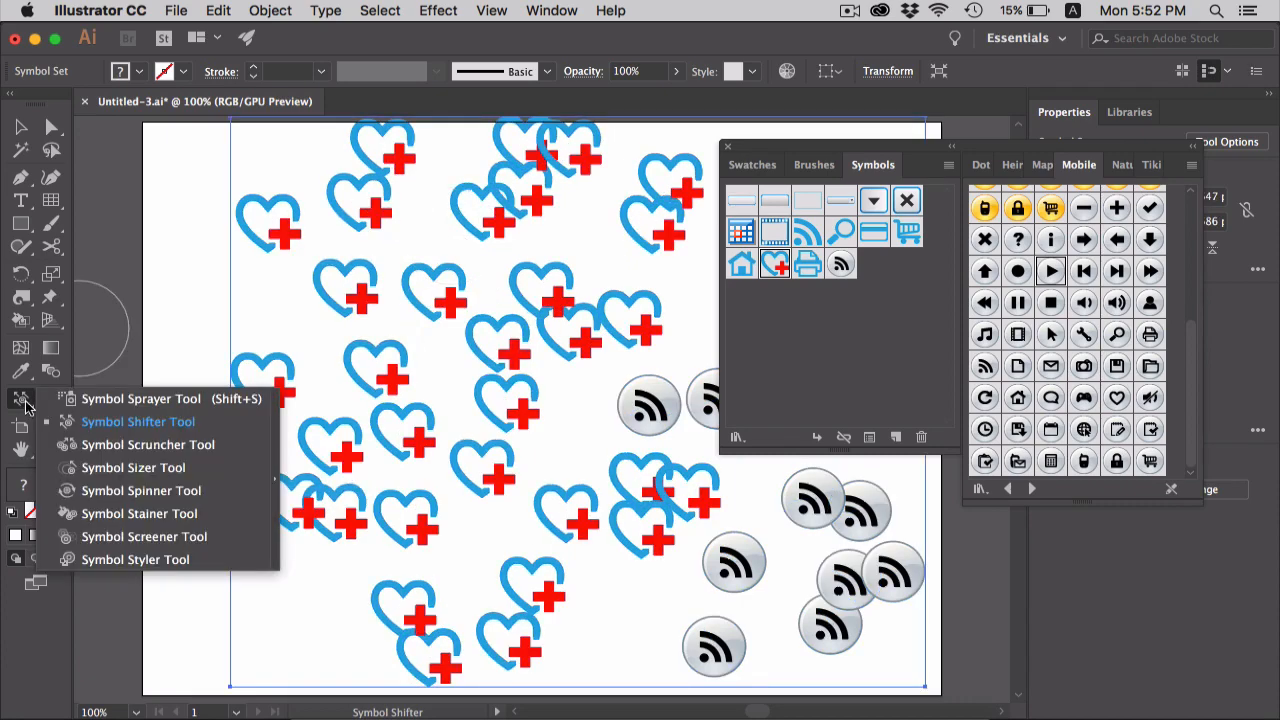
left_click(127, 456)
mouse_move(414, 366)
left_mouse_down()
mouse_move(481, 353)
mouse_move(430, 366)
mouse_move(418, 382)
mouse_move(471, 364)
mouse_move(411, 396)
mouse_move(579, 334)
mouse_move(529, 352)
mouse_move(529, 316)
mouse_move(556, 311)
mouse_move(520, 314)
mouse_move(565, 314)
mouse_move(544, 321)
mouse_move(613, 301)
mouse_move(531, 346)
mouse_move(603, 318)
mouse_move(545, 333)
mouse_move(604, 333)
mouse_move(553, 351)
left_mouse_up()
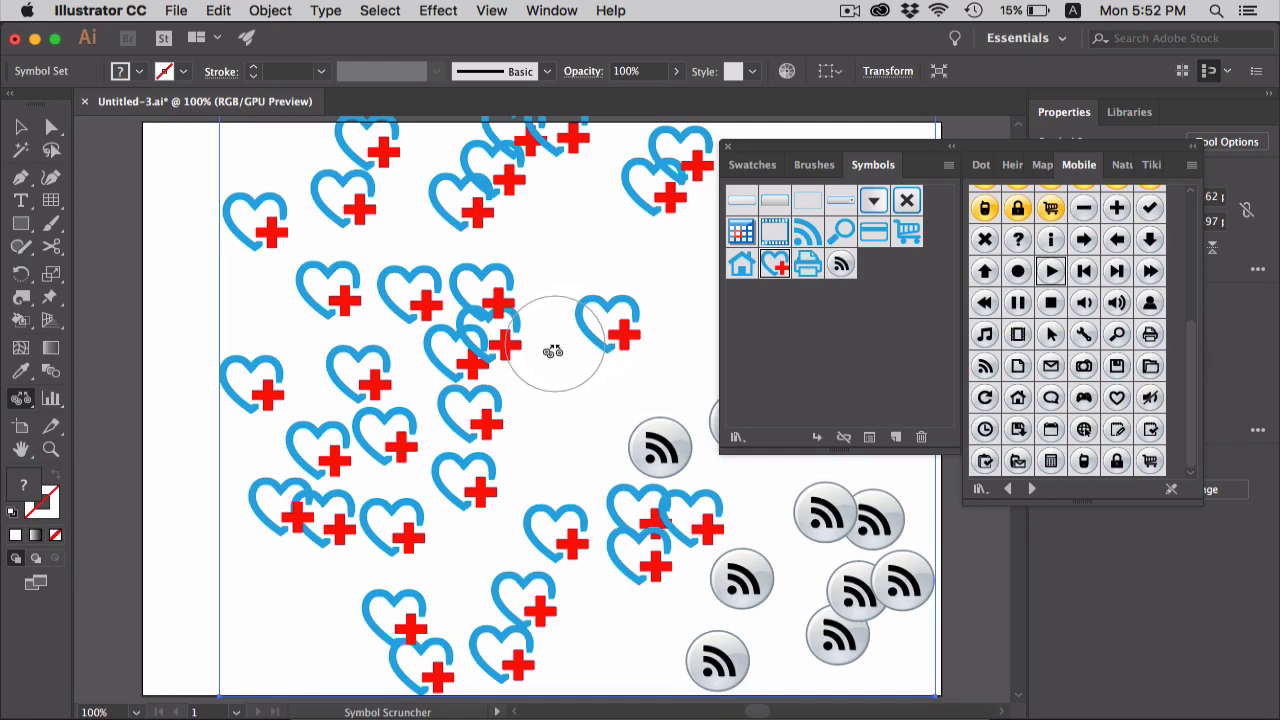
Enlarge the leftmost heart with the Symbol Sizer tool, and reduce it to slightly smaller than its neighbours
left_click_drag(20, 398, 144, 466)
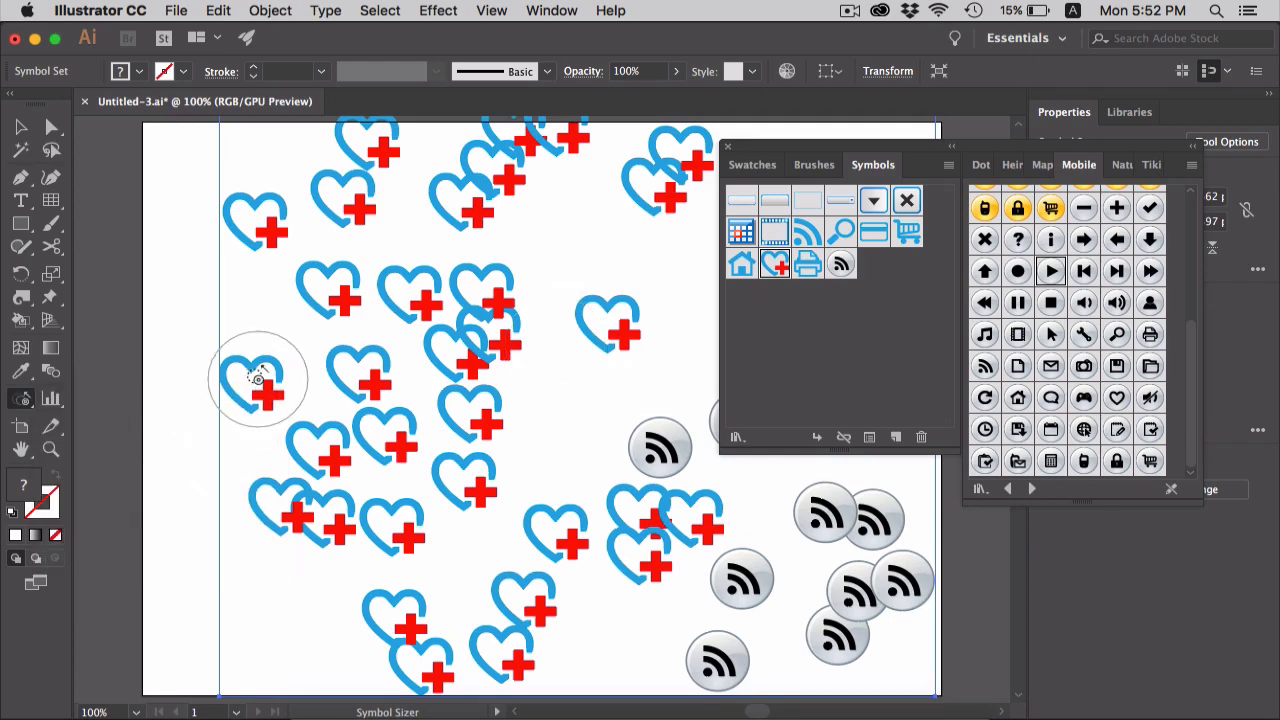
left_click_drag(257, 378, 257, 377)
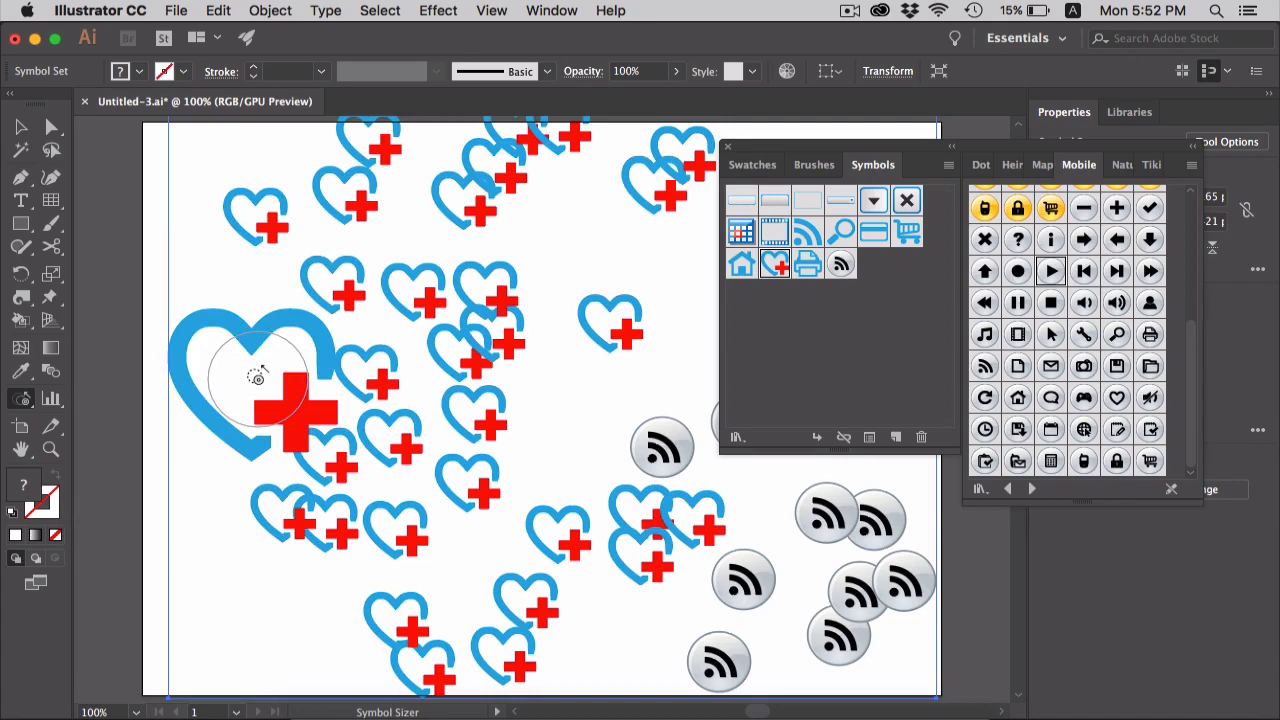
left_click_drag(257, 378, 257, 378)
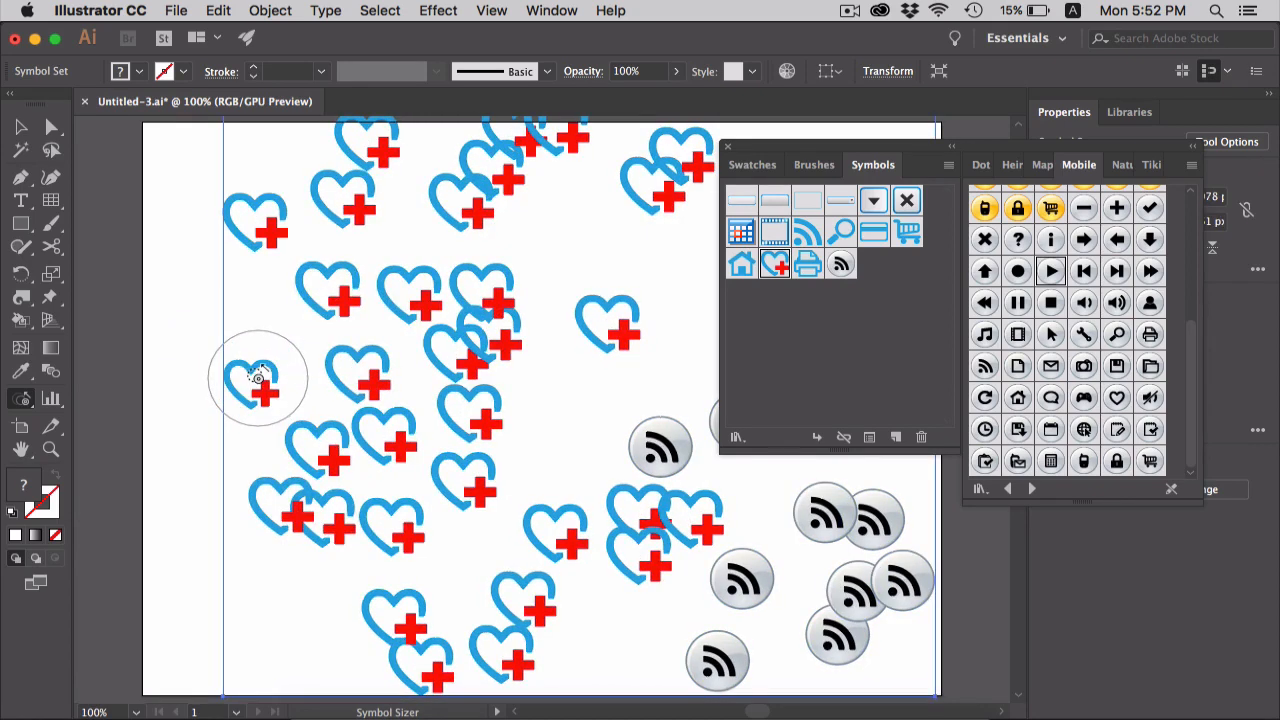
Rotate the upper-left heart with the Symbol Spinner tool so that it tilts to one side
left_click(22, 398)
left_click(134, 499)
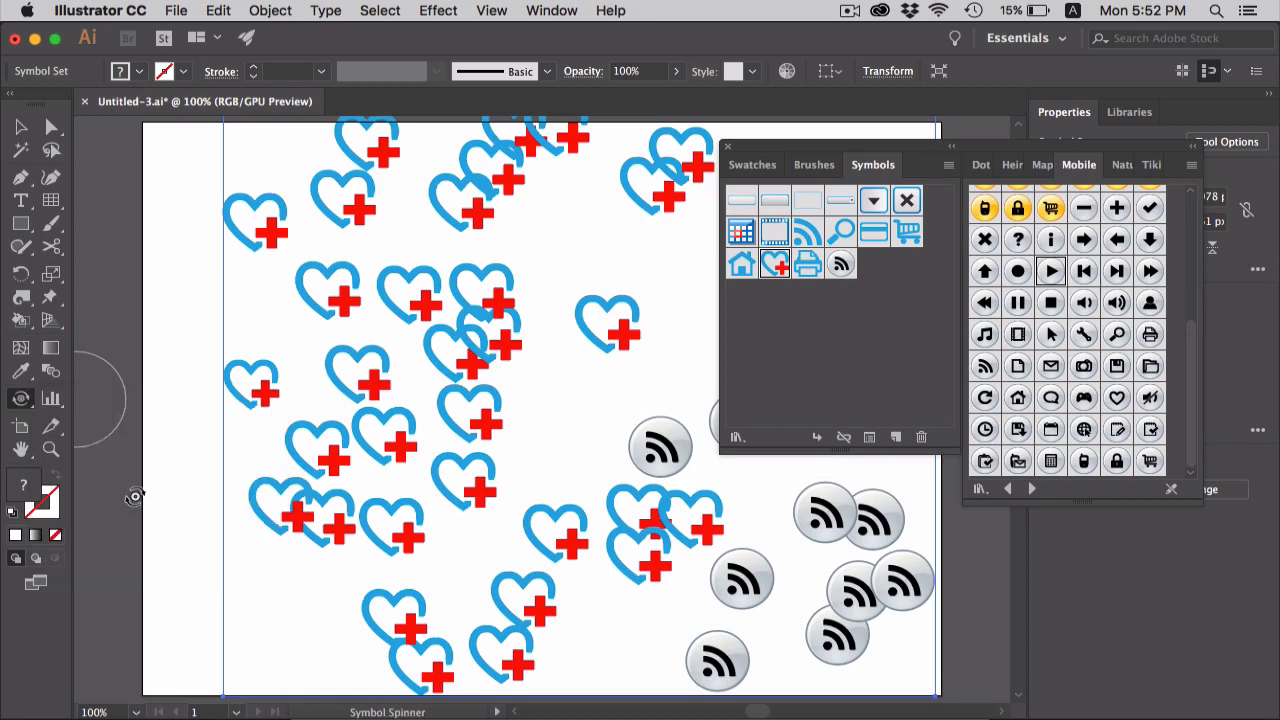
left_click_drag(261, 233, 303, 211)
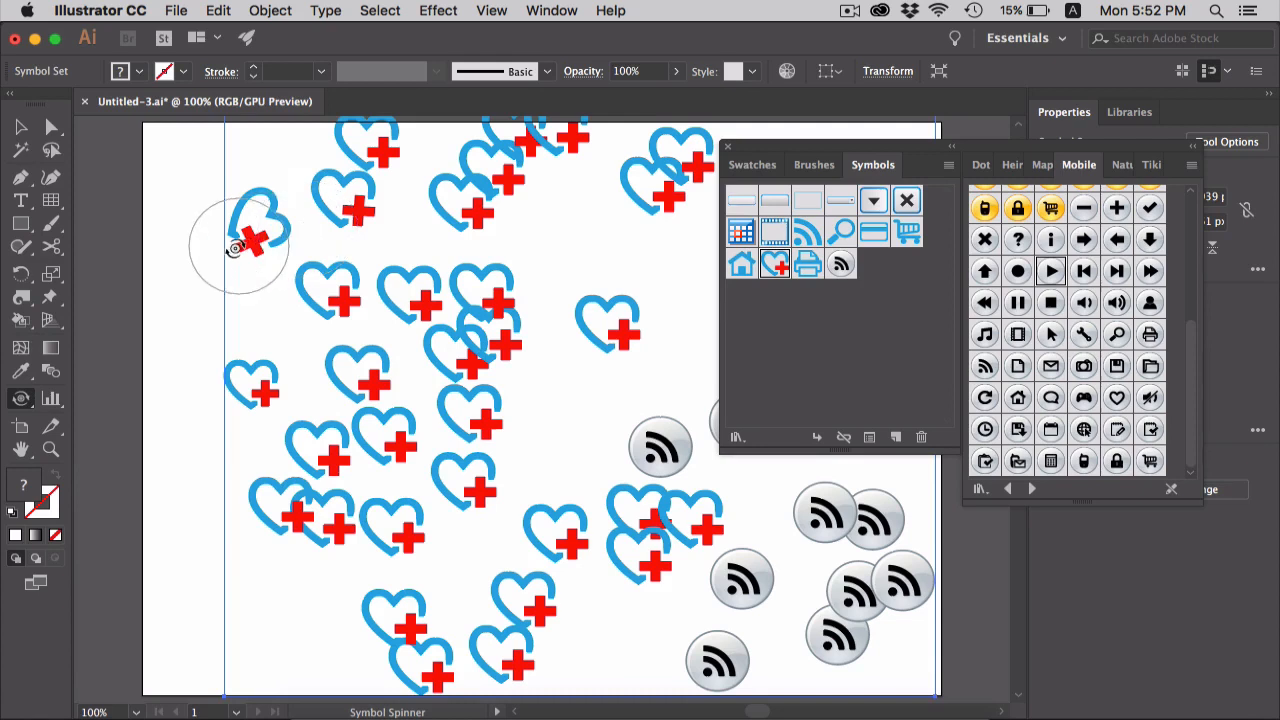
Activate the Symbol Stainer tool and set the fill colour to a dark grey with K 73.2%
left_click(22, 400)
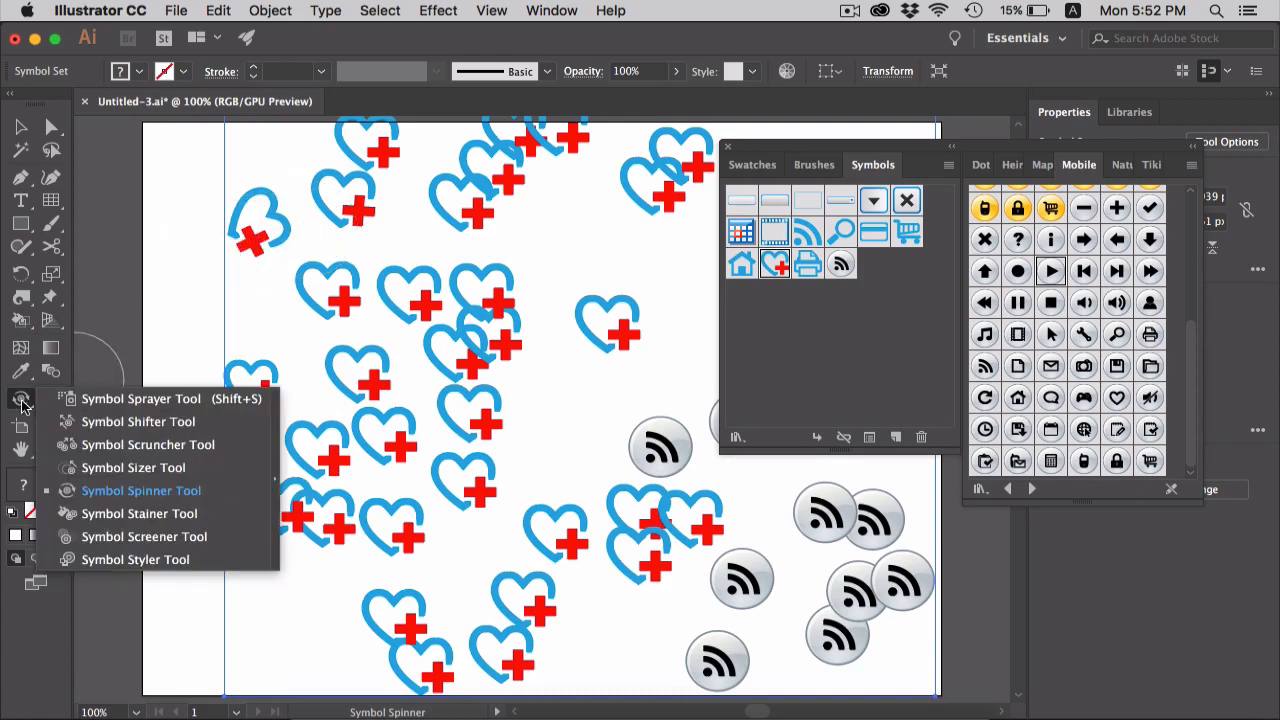
left_click(139, 514)
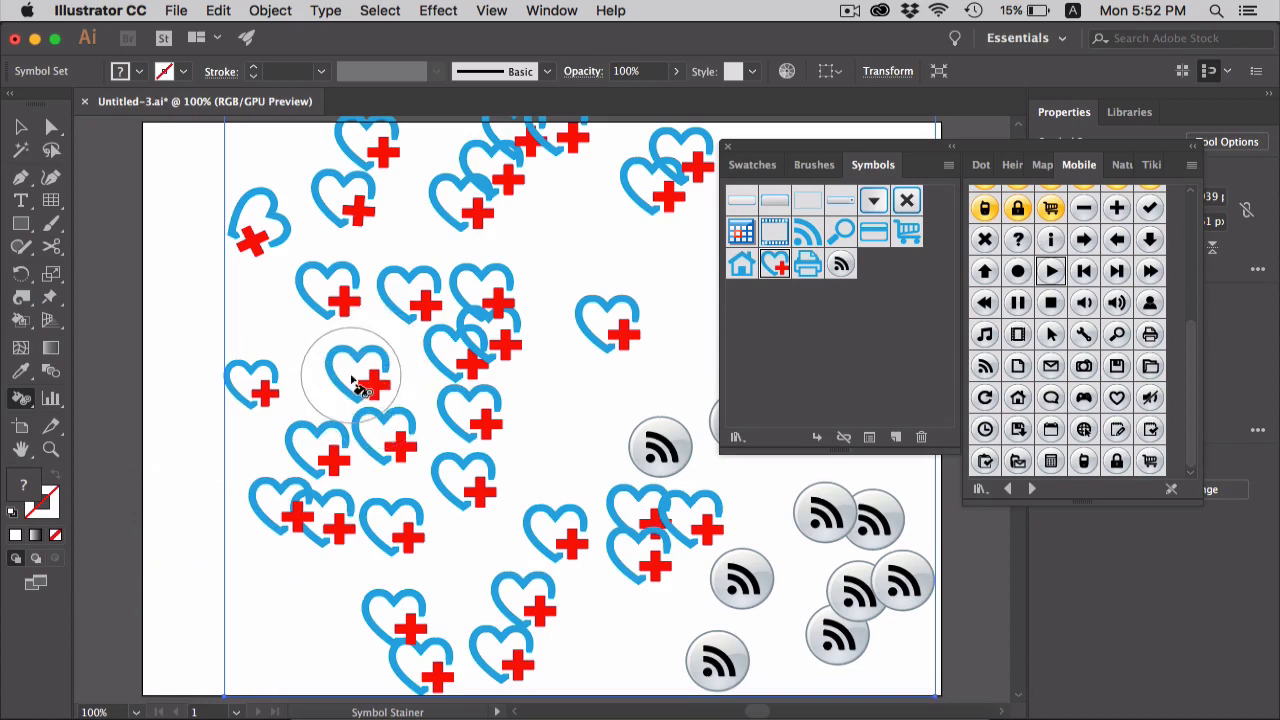
left_click(15, 536)
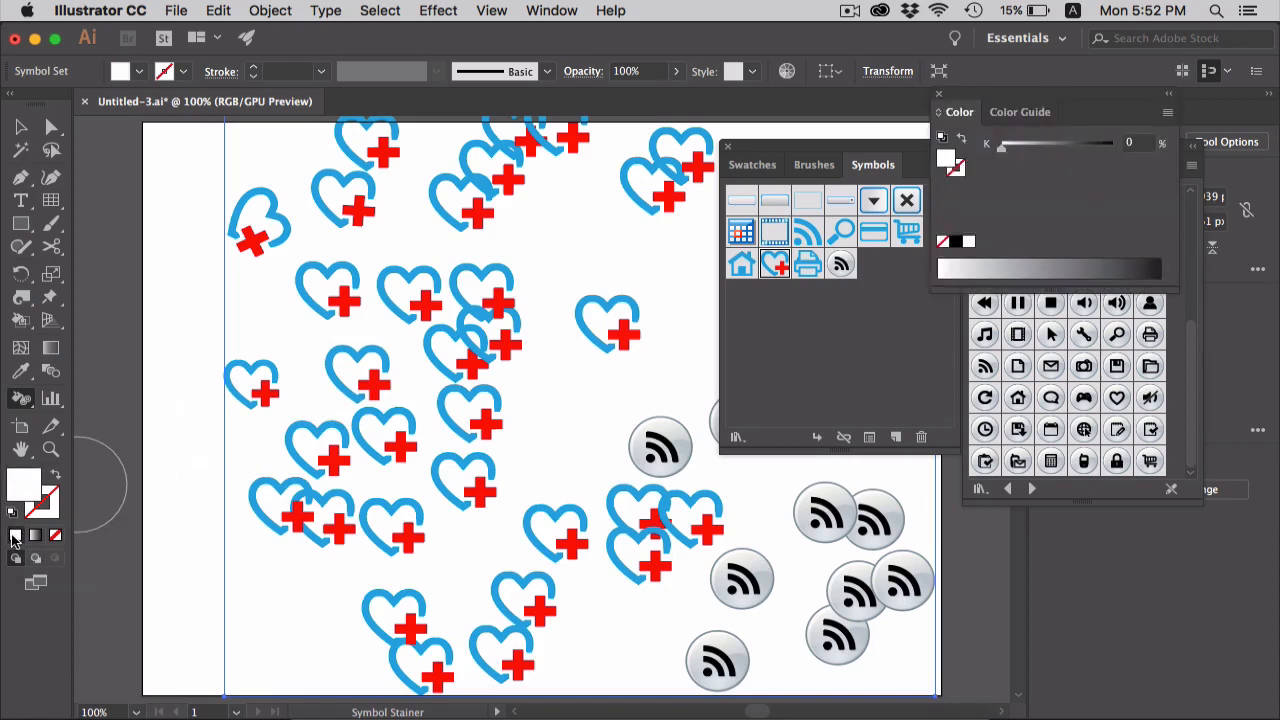
double_click(38, 488)
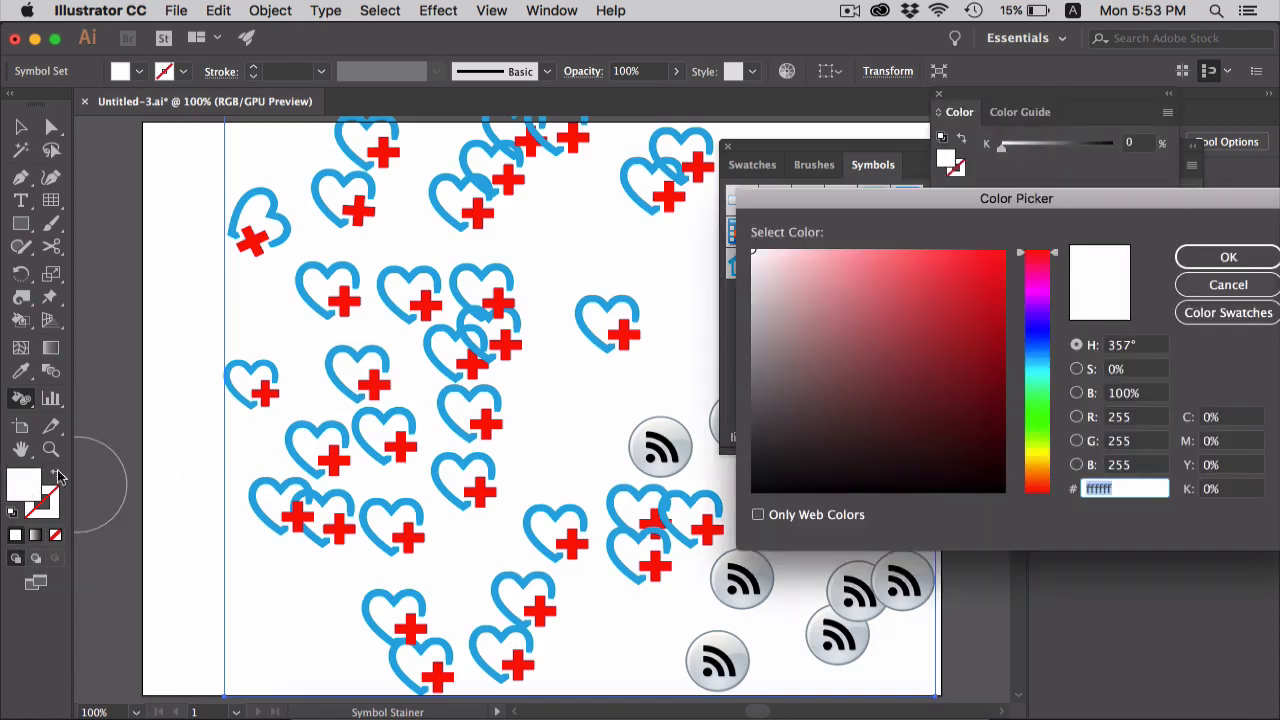
left_click(1020, 289)
left_click(1228, 257)
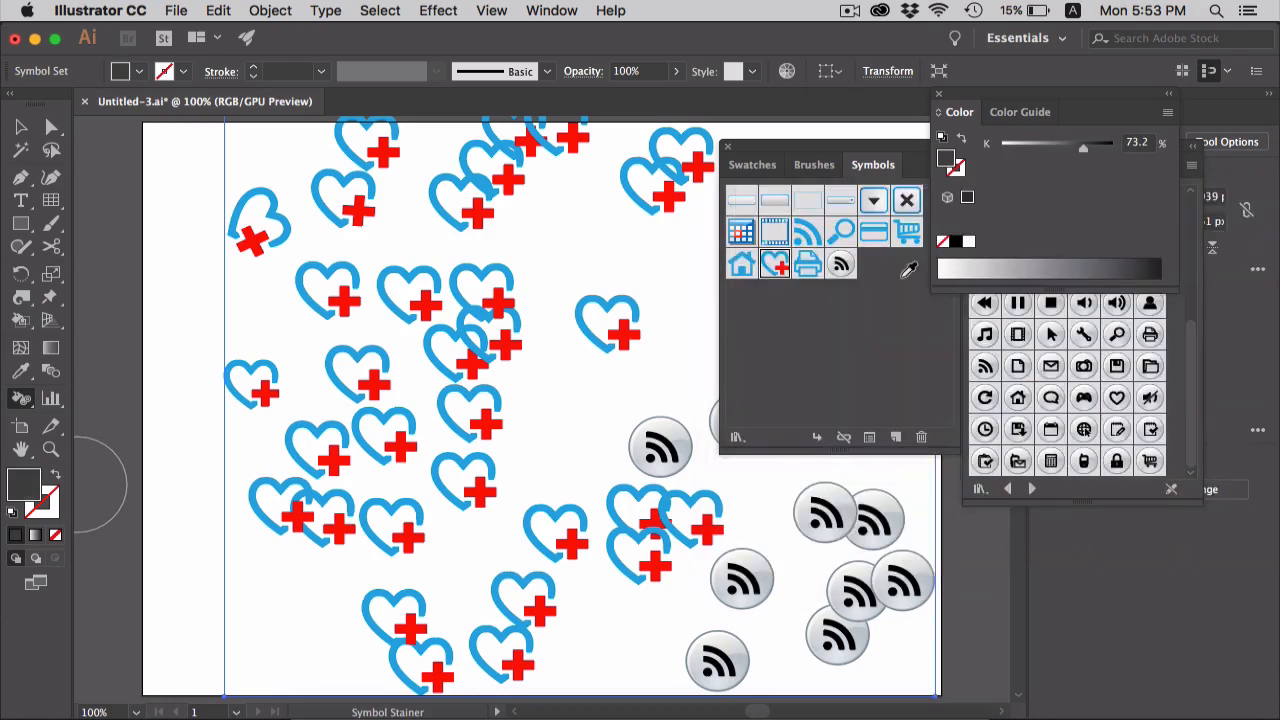
Stain several upper-left hearts grey with the Symbol Stainer tool, including K 39.76%, and restore the original colours of two of them
left_click(330, 292)
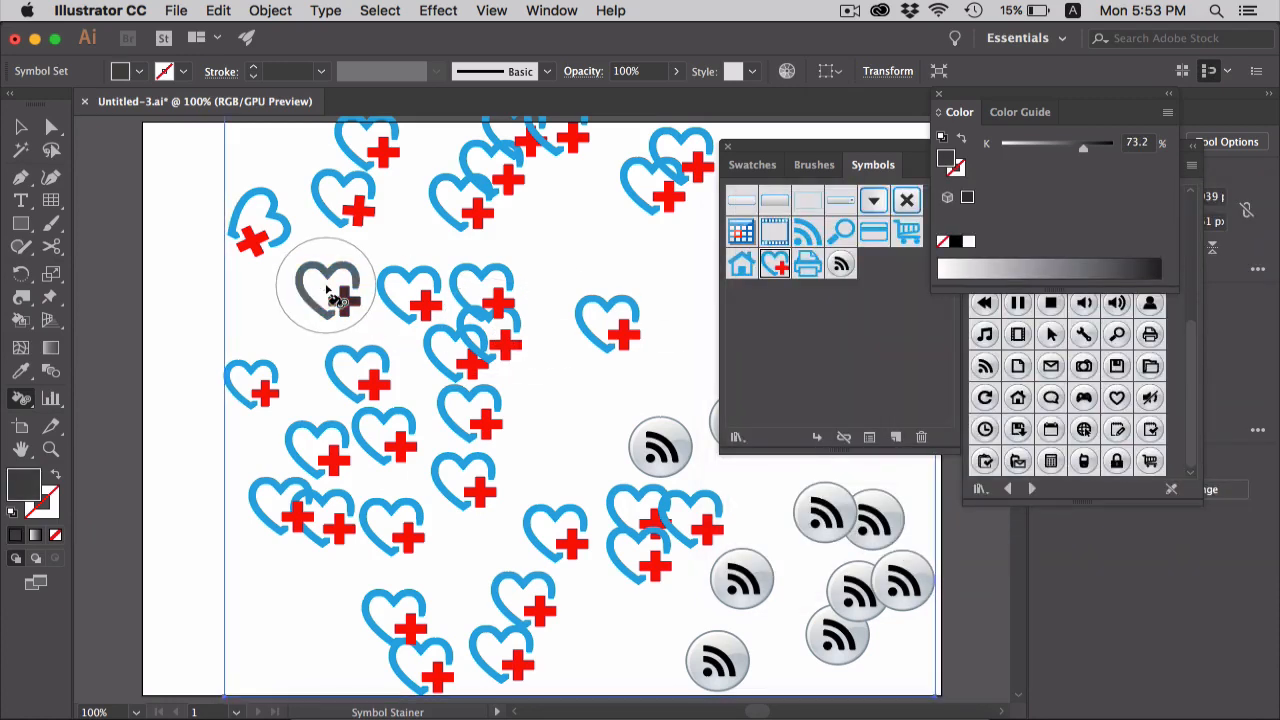
left_click(326, 286)
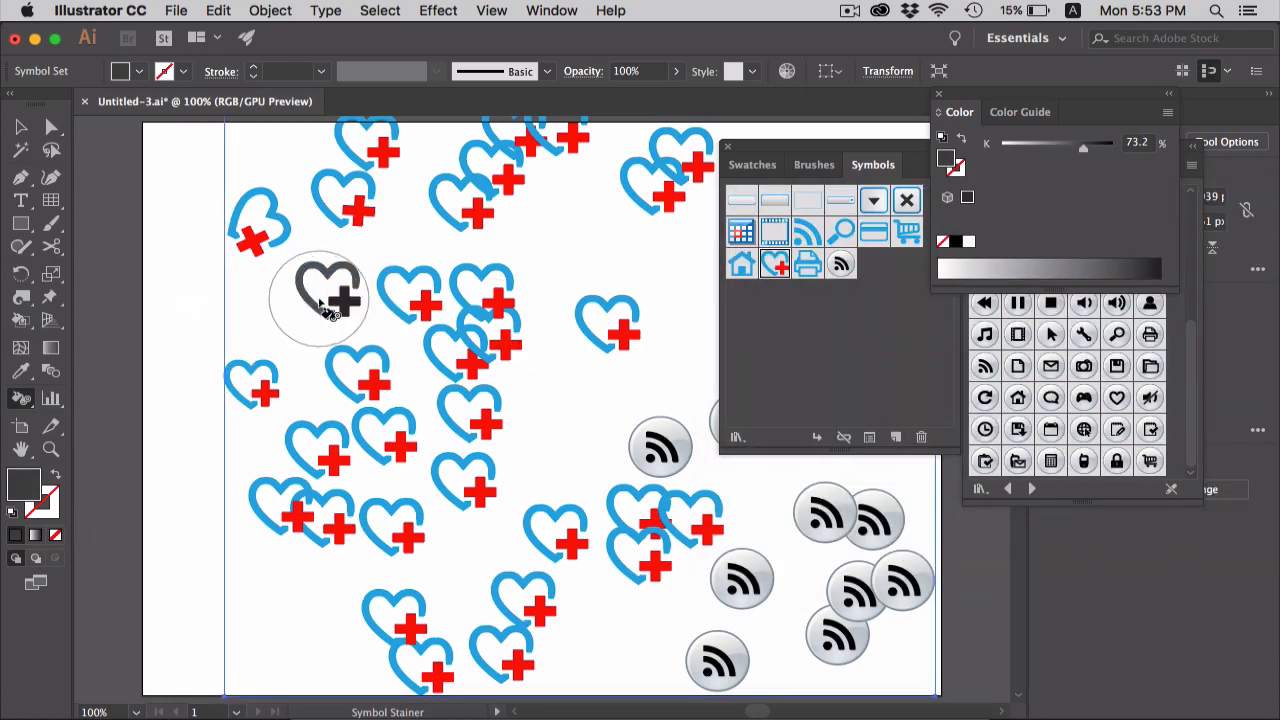
left_click(344, 364)
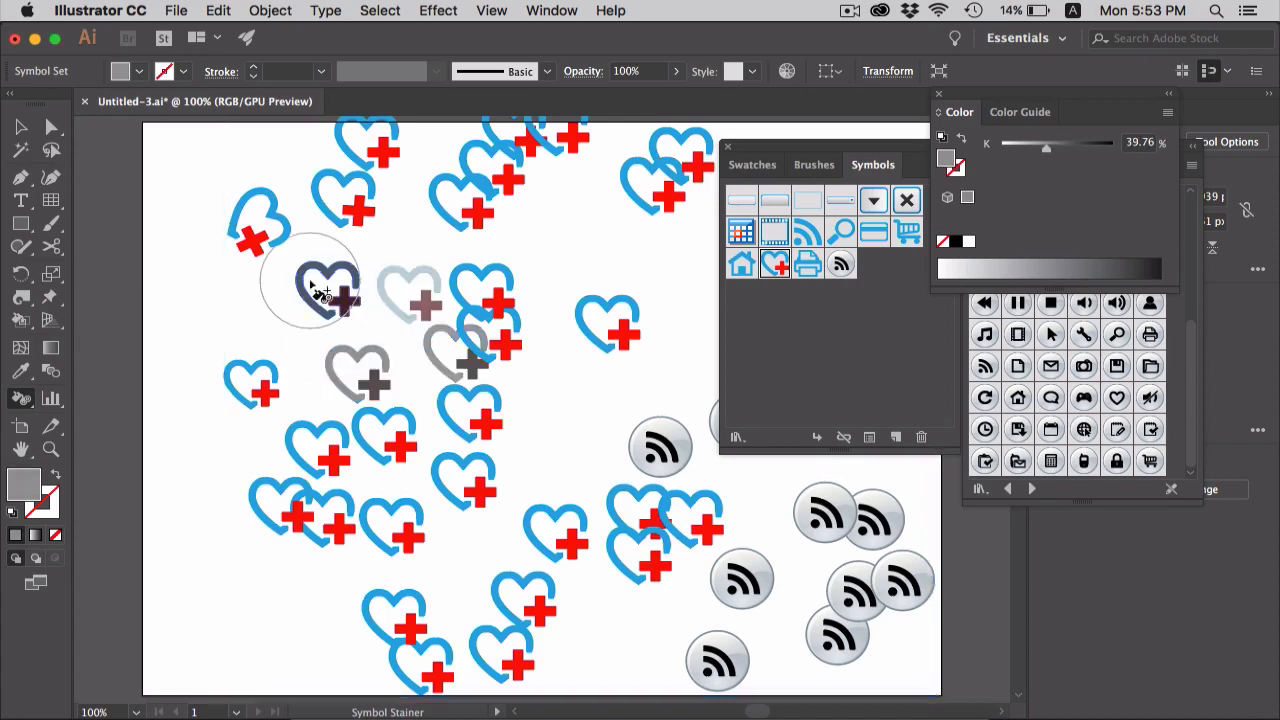
left_click(312, 290)
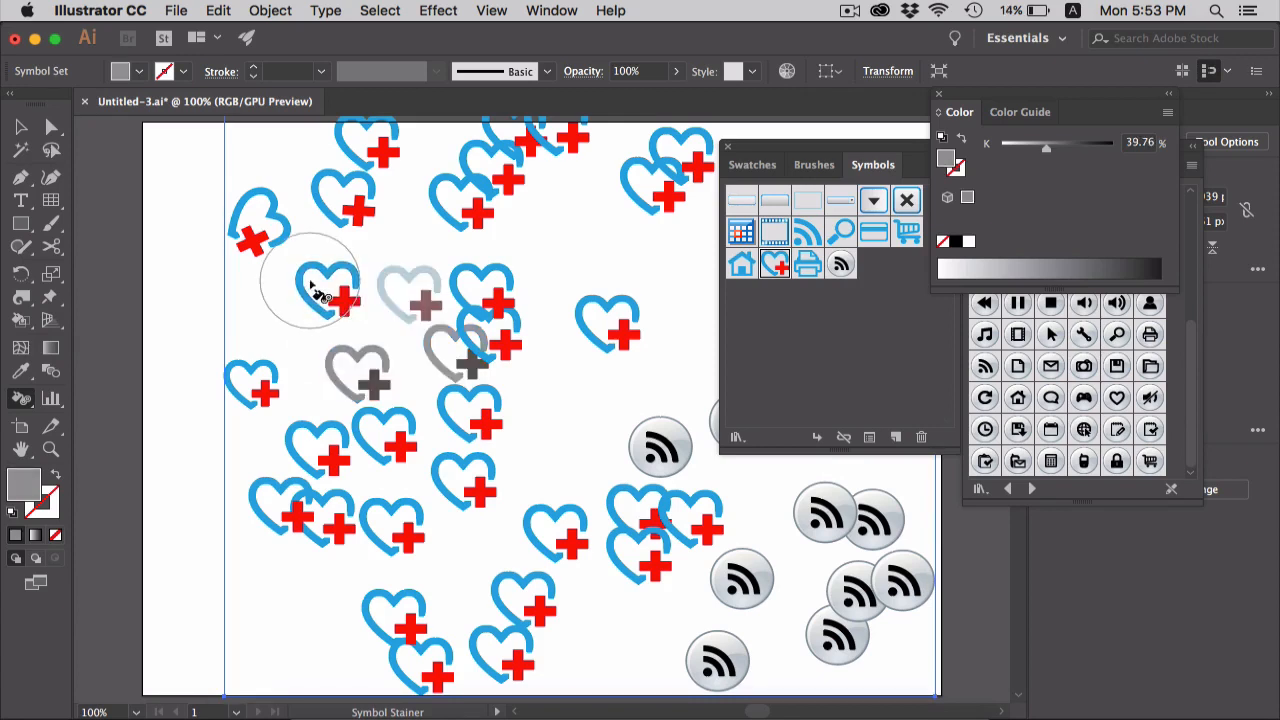
mouse_move(315, 290)
left_mouse_down()
mouse_move(345, 366)
mouse_move(352, 358)
left_mouse_up()
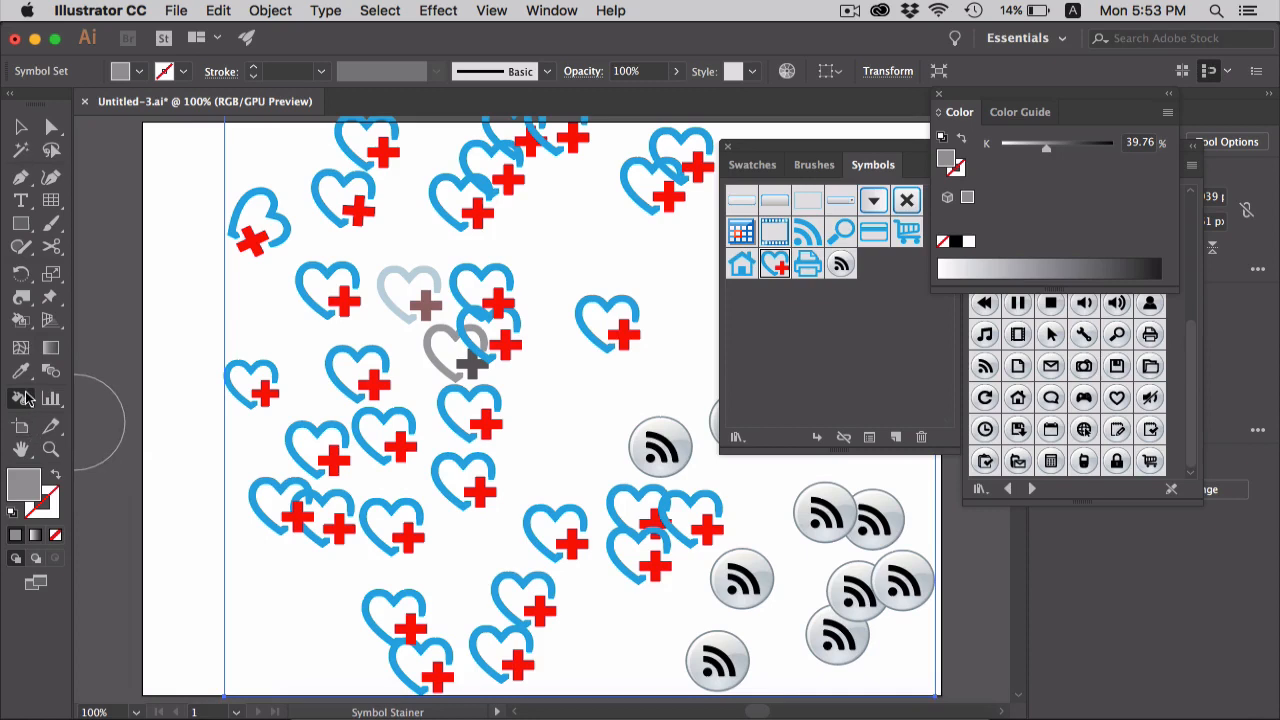
Fade the tilted heart and the heart to its lower right with the Symbol Screener tool
left_click_drag(24, 402, 80, 531)
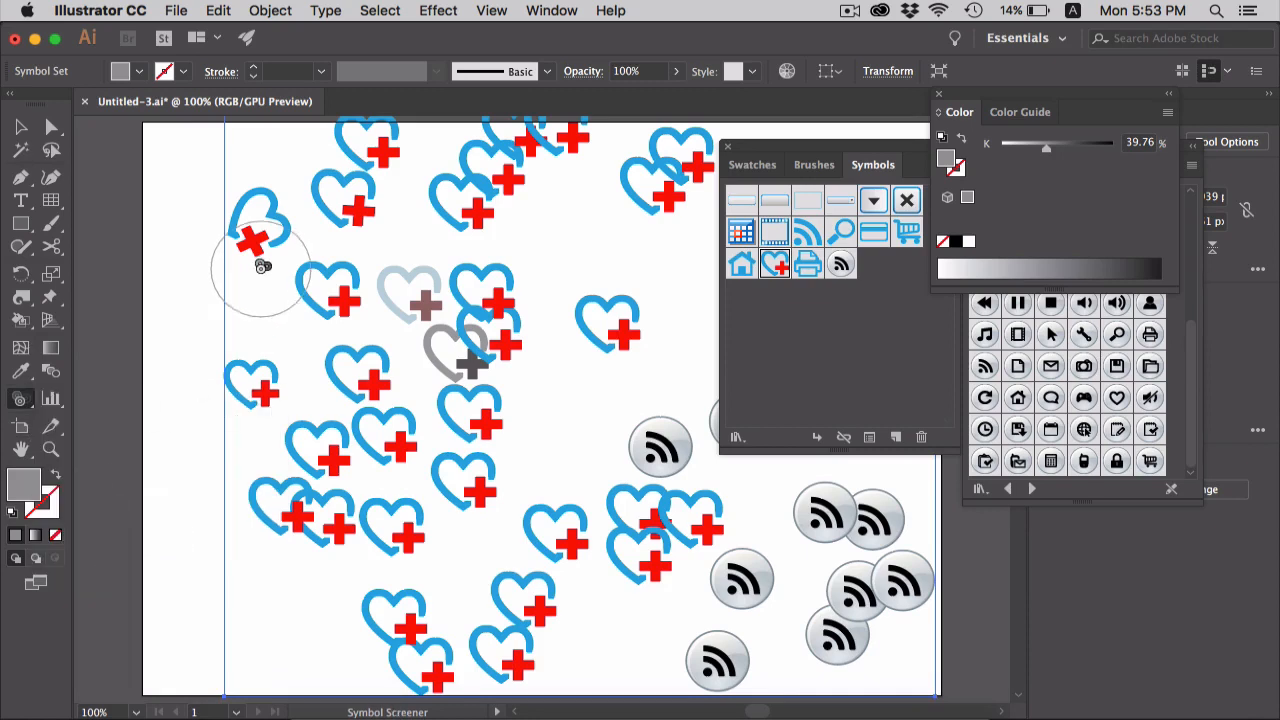
left_click_drag(265, 225, 266, 221)
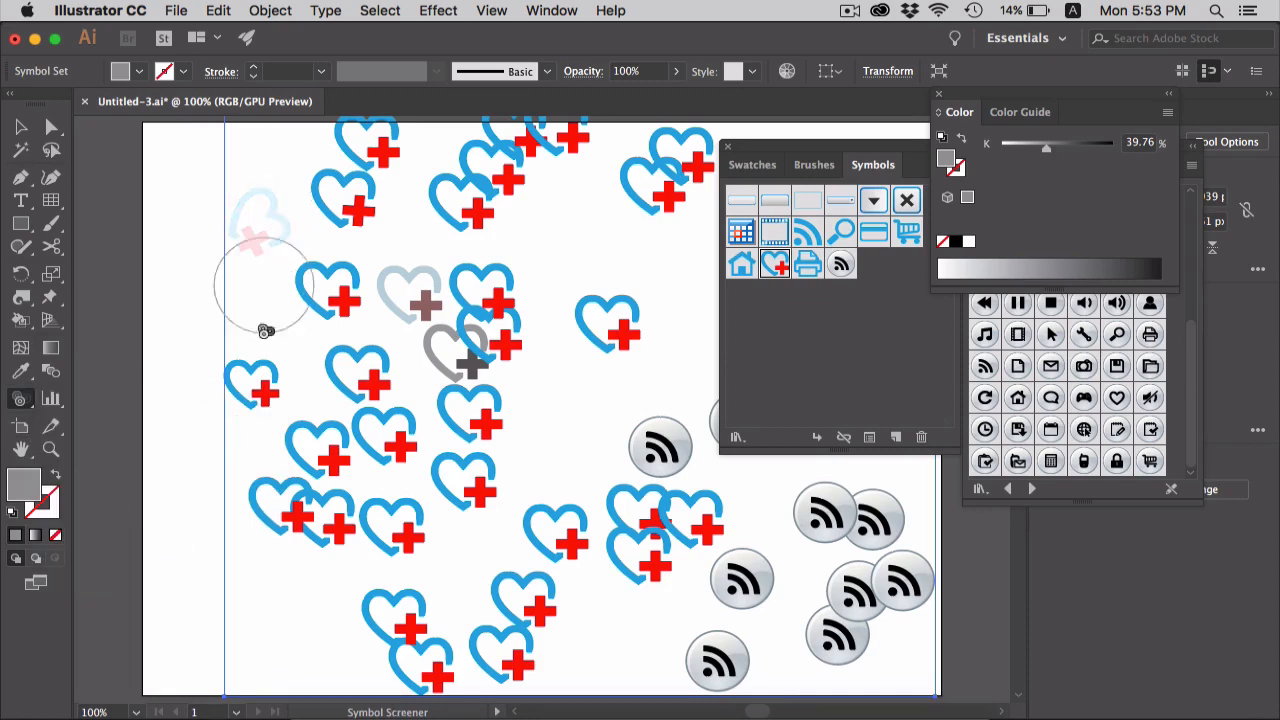
left_click_drag(318, 288, 318, 288)
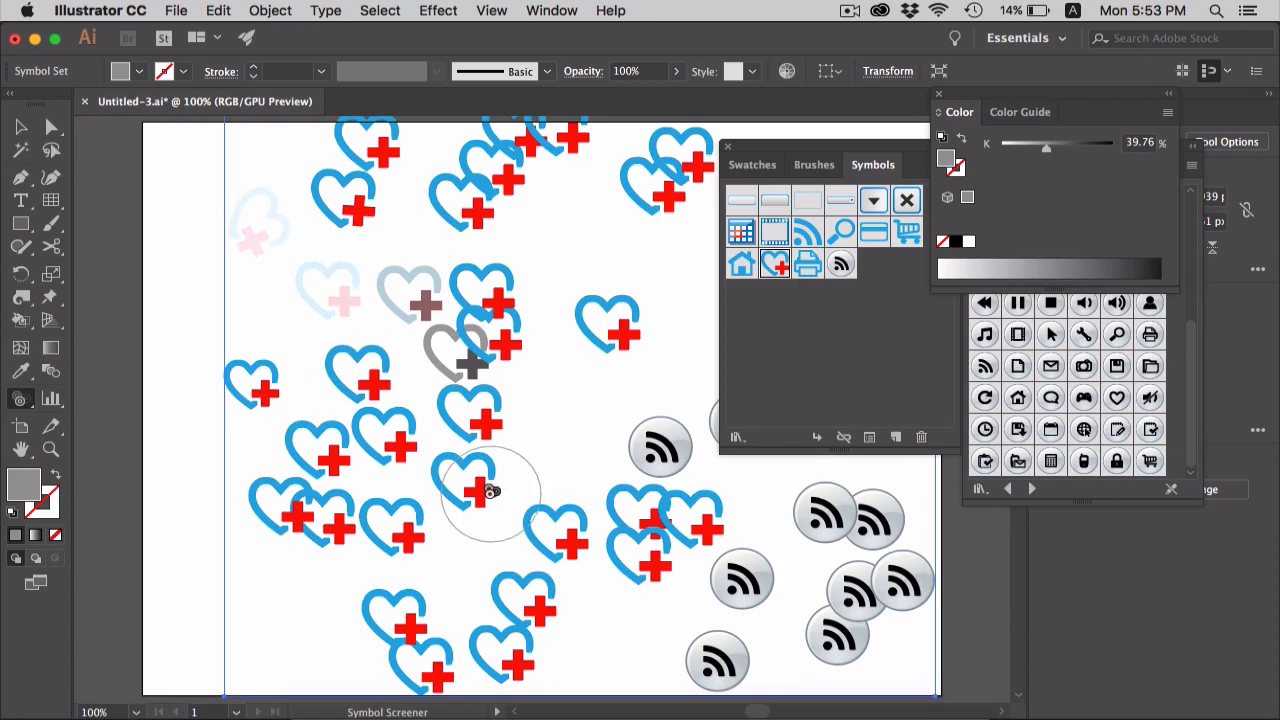
Restore the tilted heart to full opacity with the Symbol Screener tool
left_click(265, 393, "alt")
left_click(277, 242, "alt")
left_click_drag(277, 242, 277, 242)
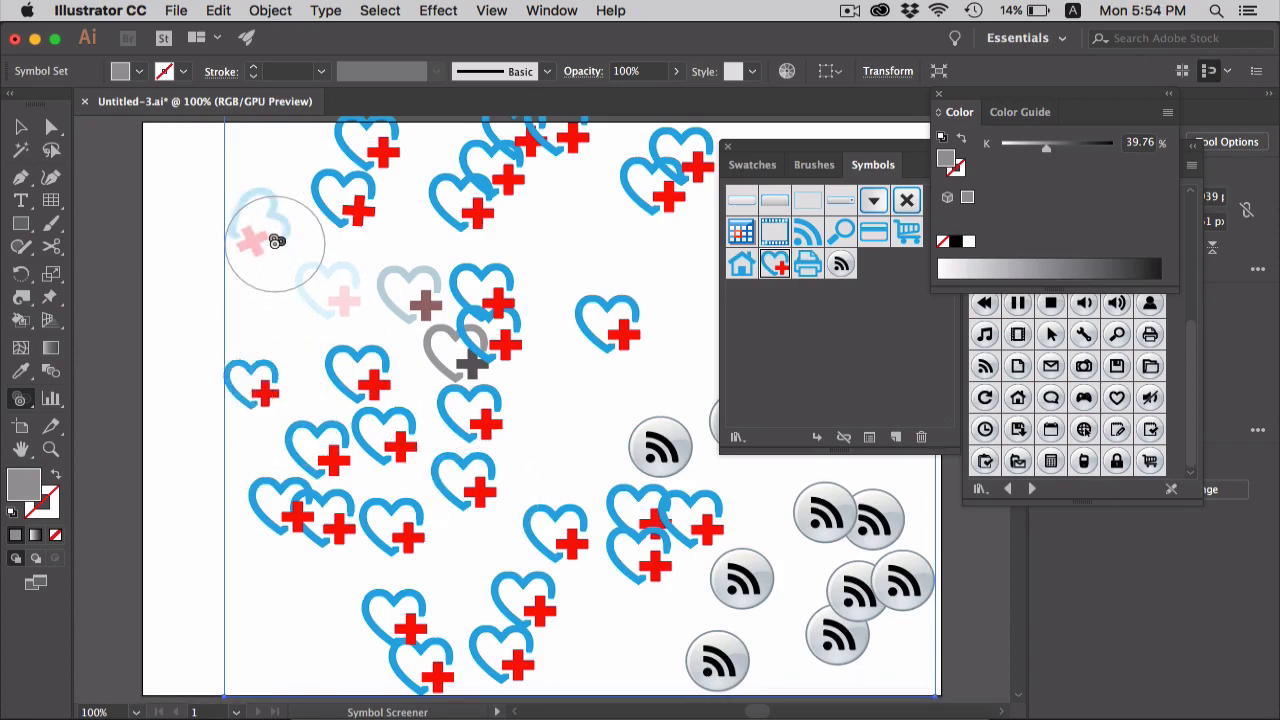
left_click(266, 206, "alt")
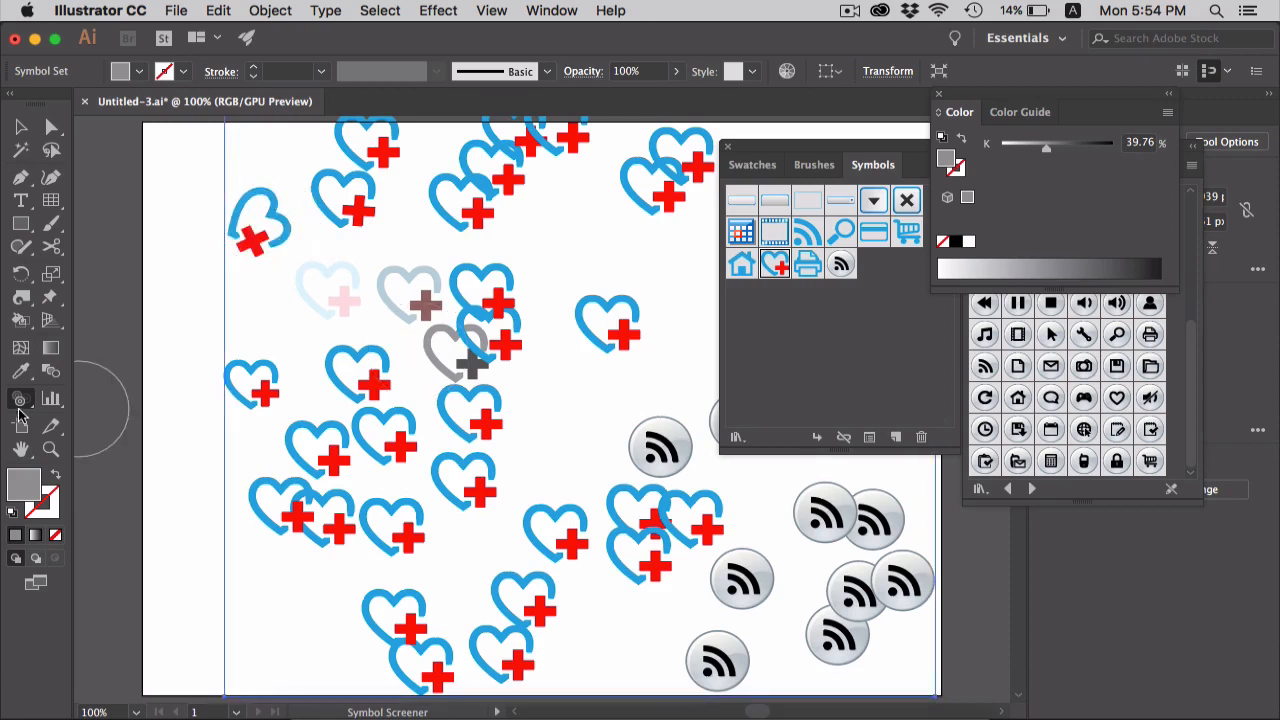
Apply the dark gradient graphic style to the heart below the faded heart with the Symbol Styler tool
left_click_drag(20, 400, 164, 561)
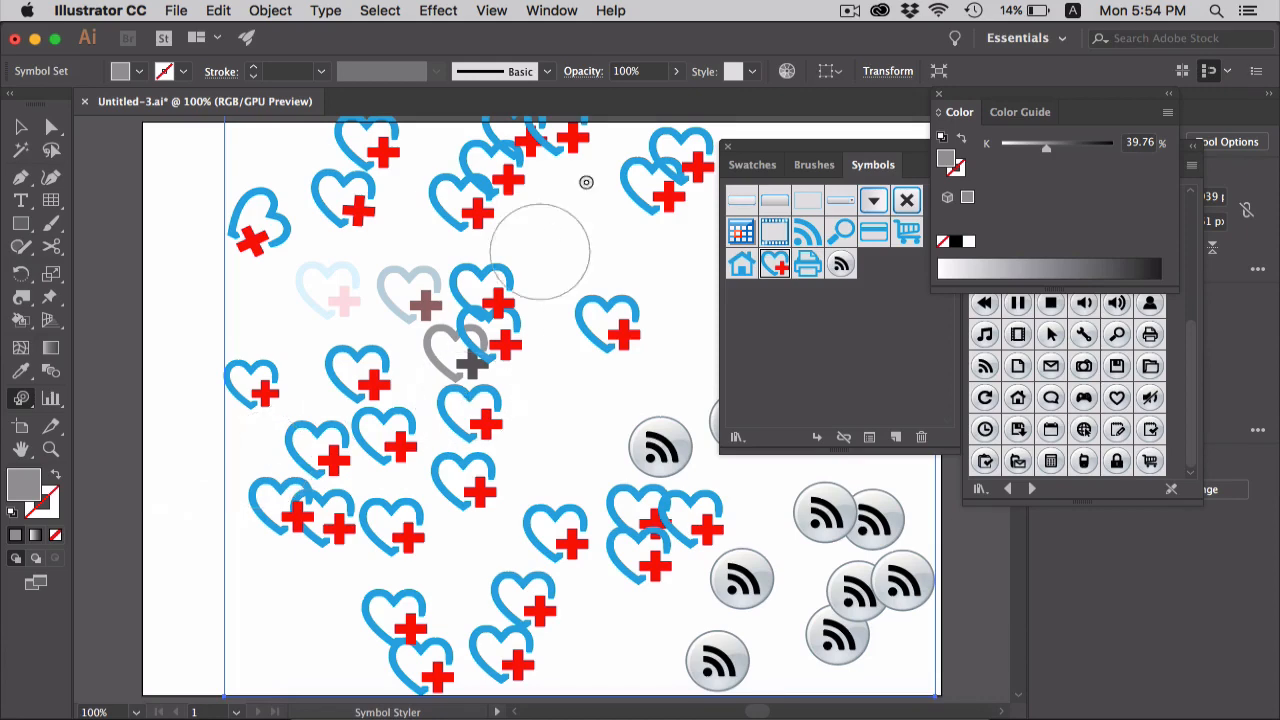
left_click(556, 12)
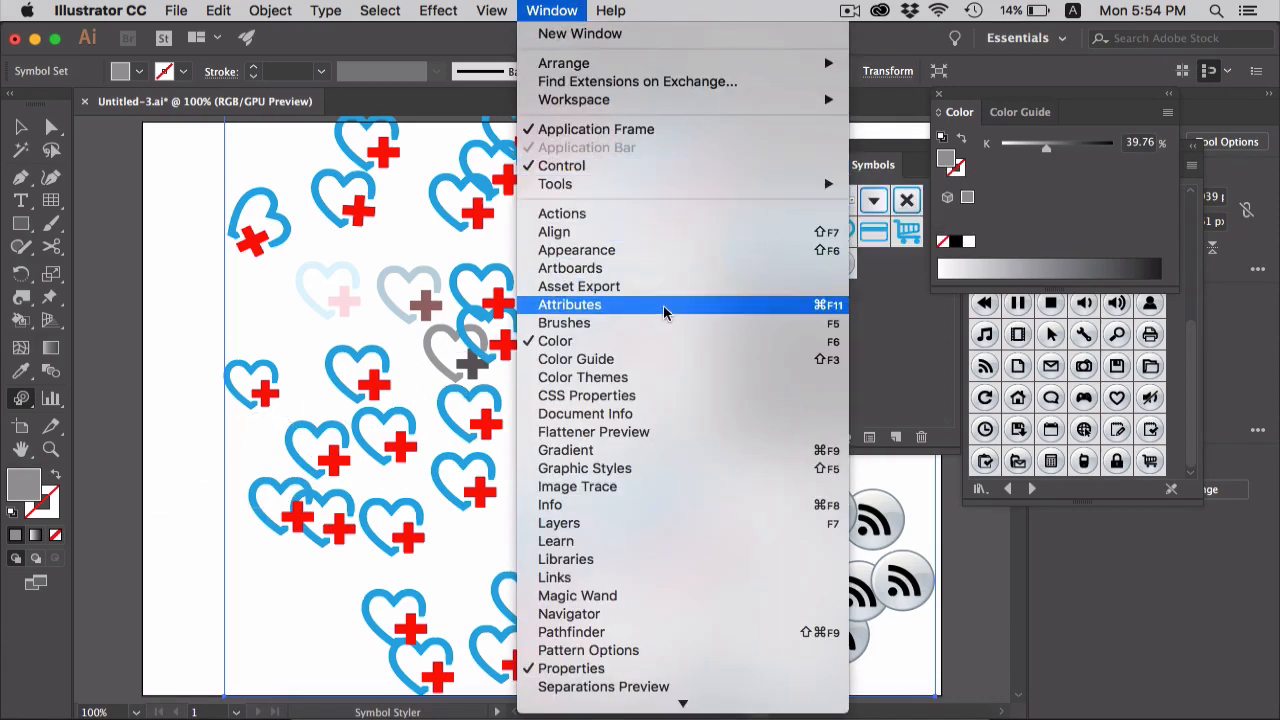
scroll(663, 308, "down", 5)
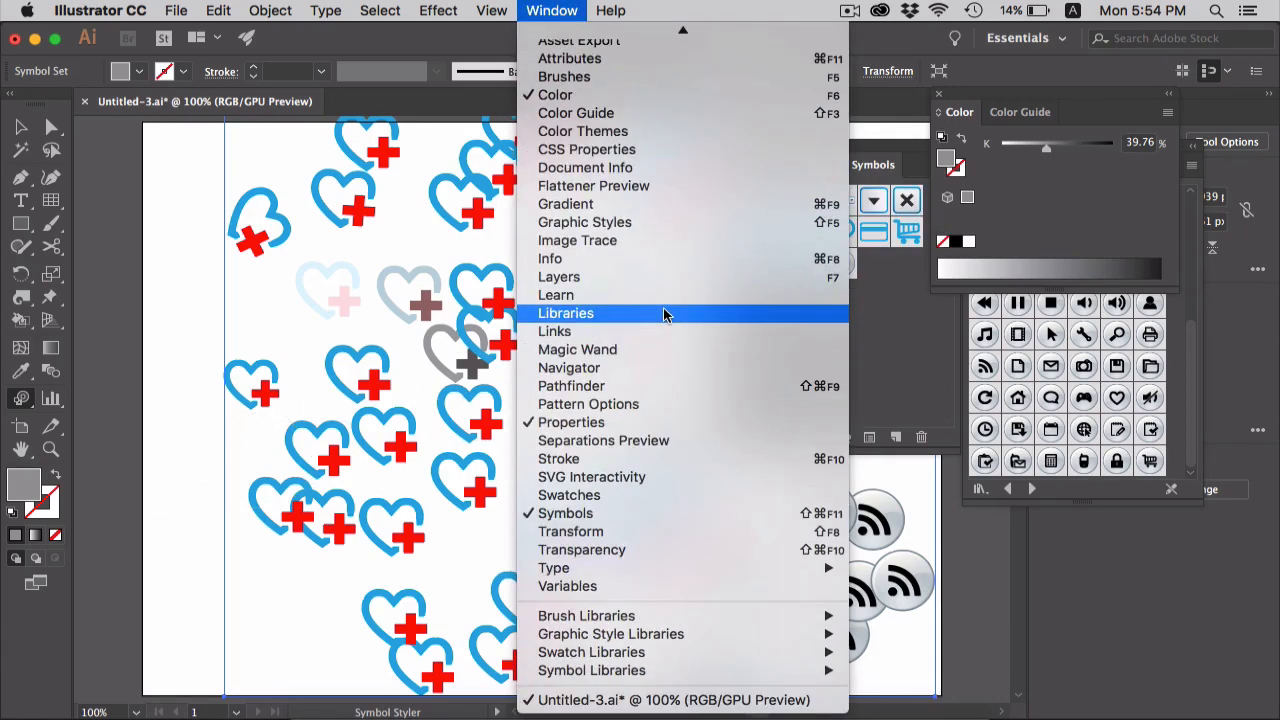
left_click(606, 228)
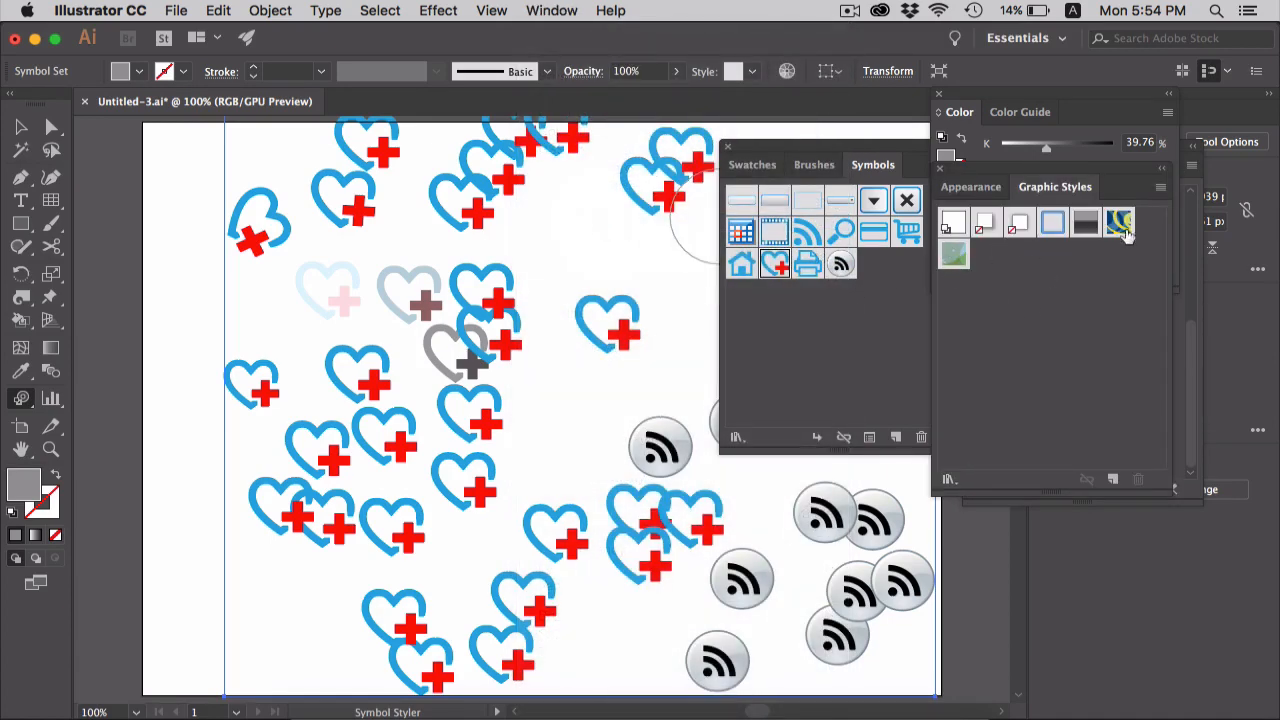
left_click(1087, 225)
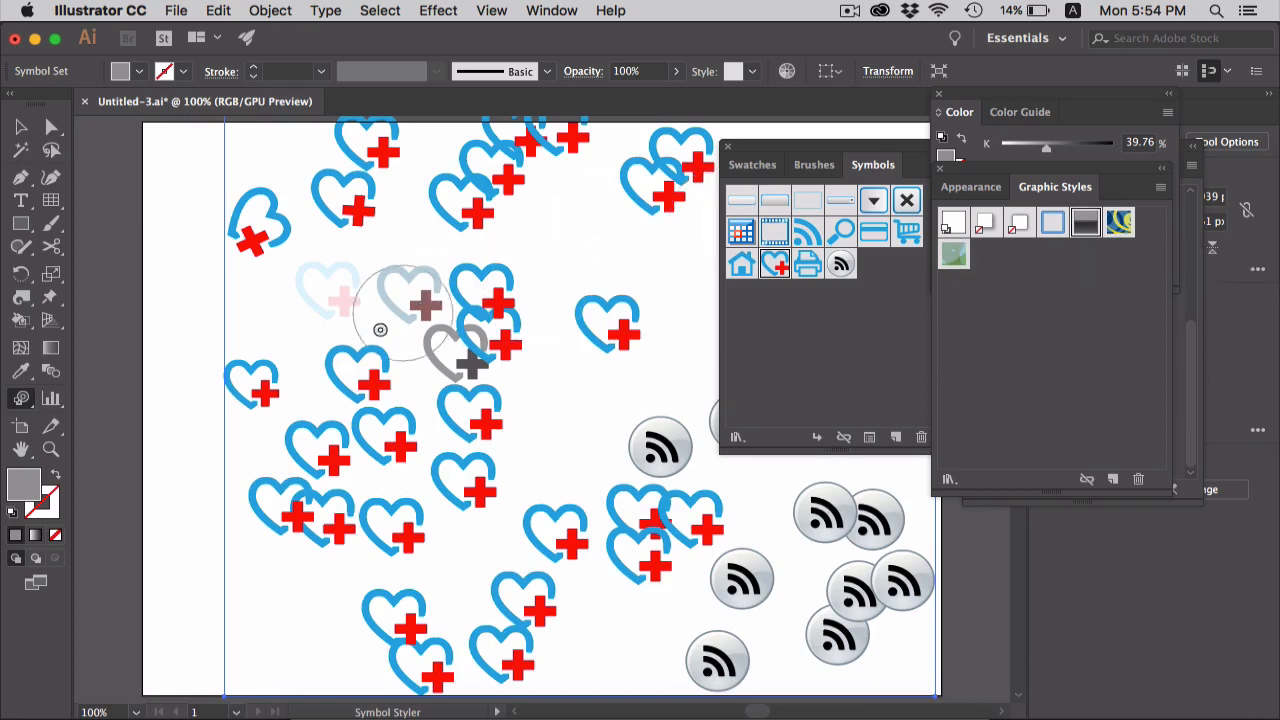
left_click(353, 363)
left_click(353, 363)
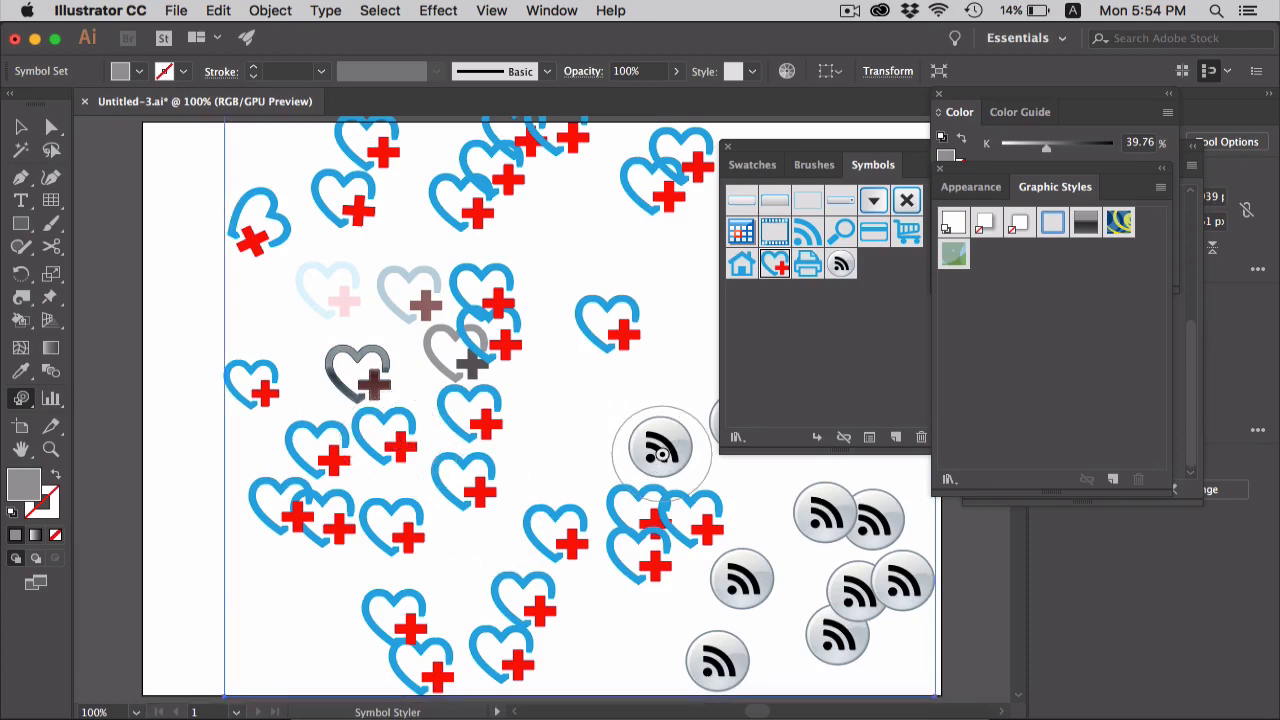
Delete the symbol set from the artboard, and draw a near-circular ellipse with the default white fill and black stroke
left_click(471, 477)
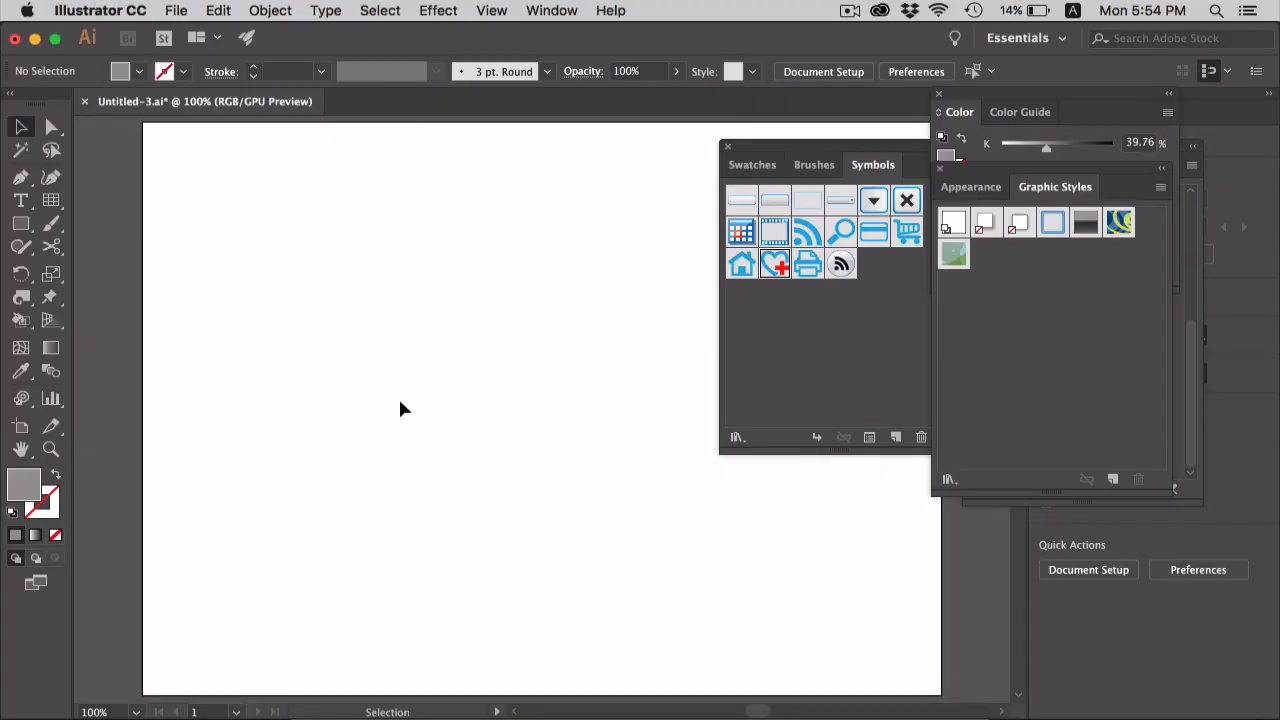
key("l")
key("d")
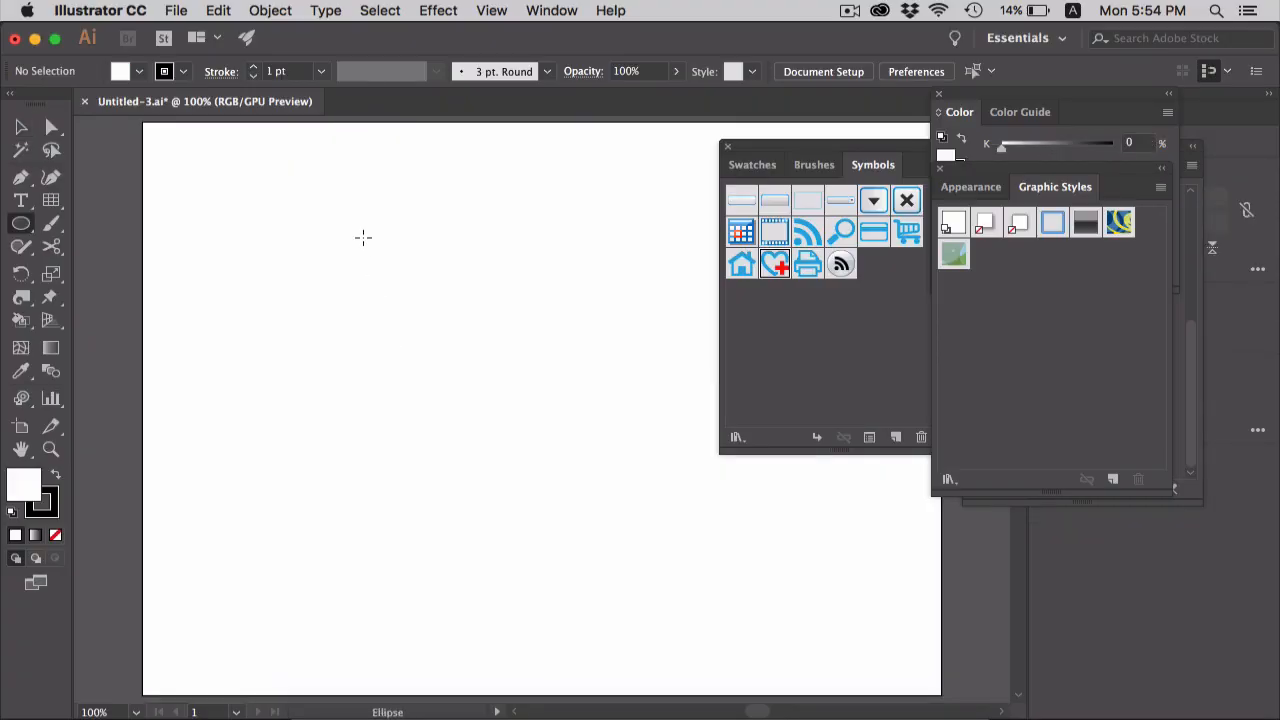
left_click_drag(363, 237, 506, 401)
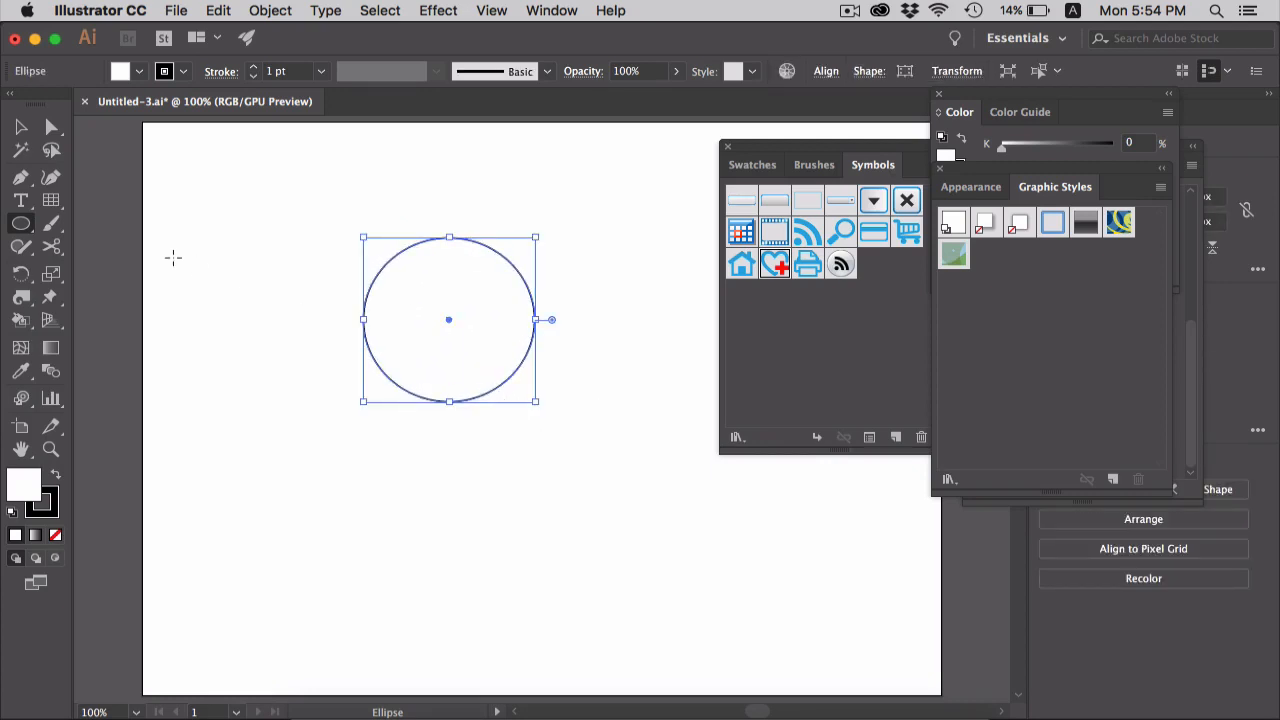
Split the ellipse into upper and lower halves by cutting its left and right anchor points with the Scissors tool
left_click(51, 251)
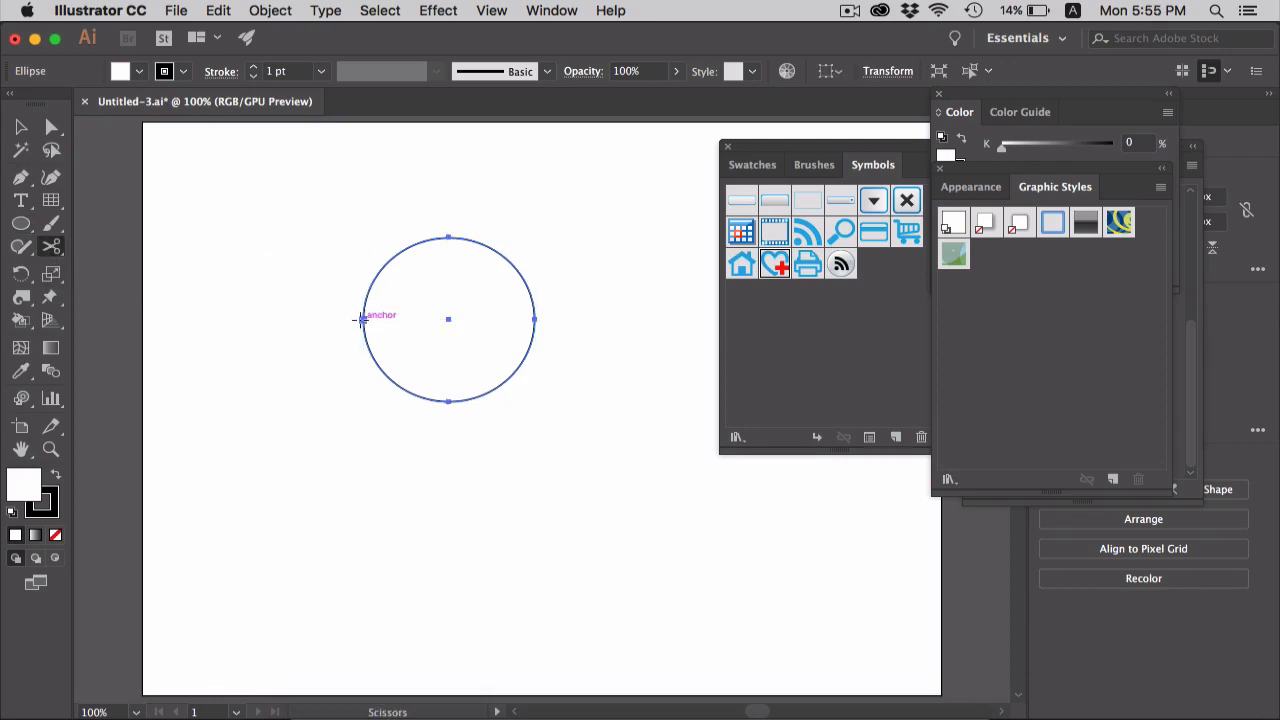
left_click(362, 319)
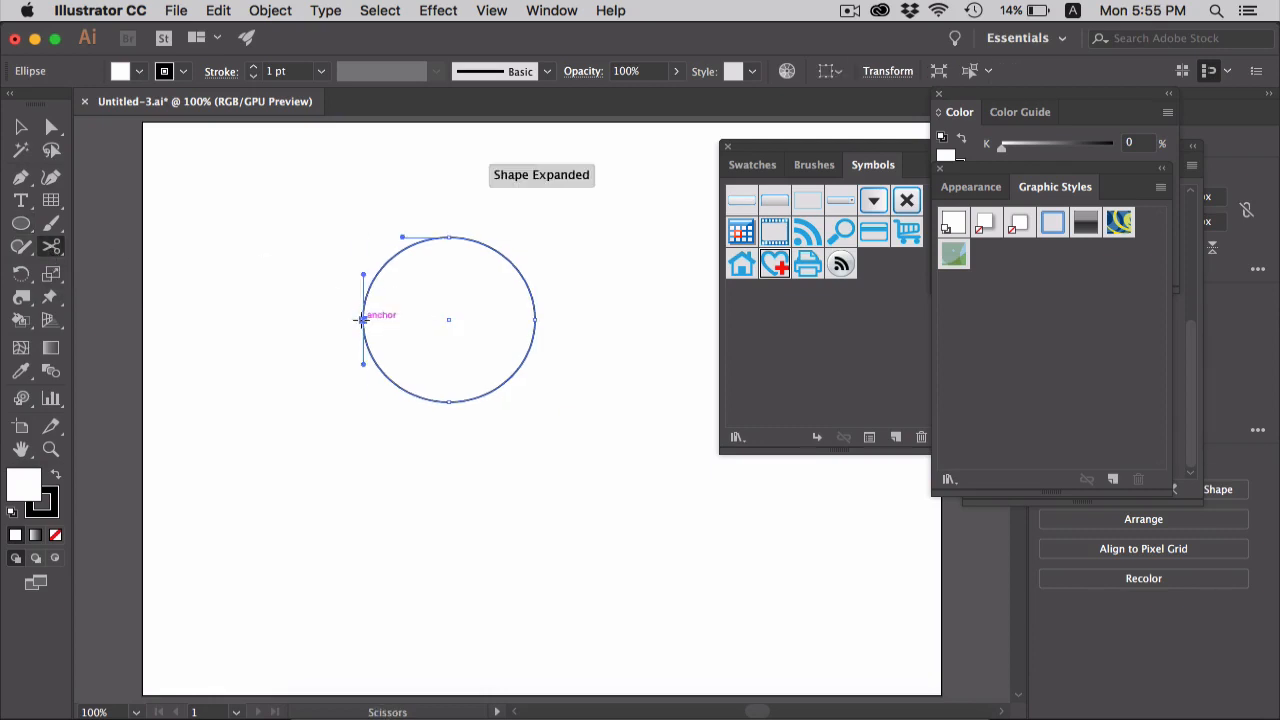
left_click(535, 319)
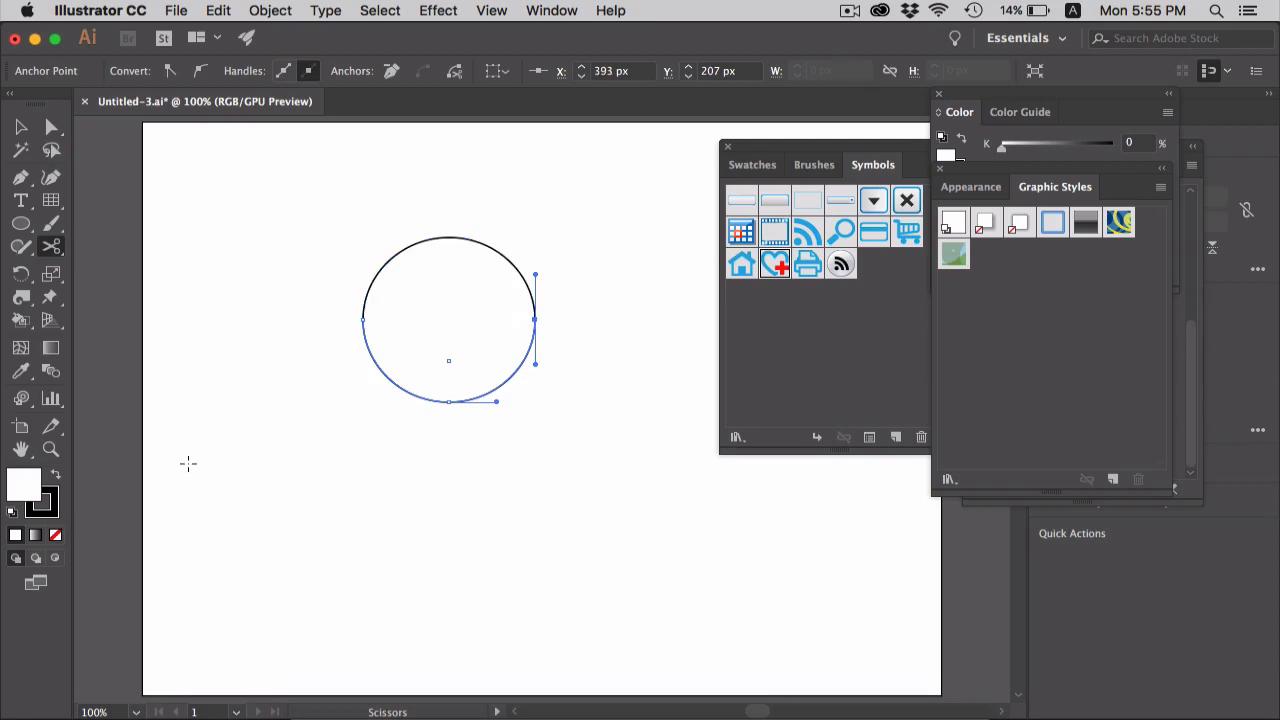
Fill the lower half of the circle with bright red
key("v")
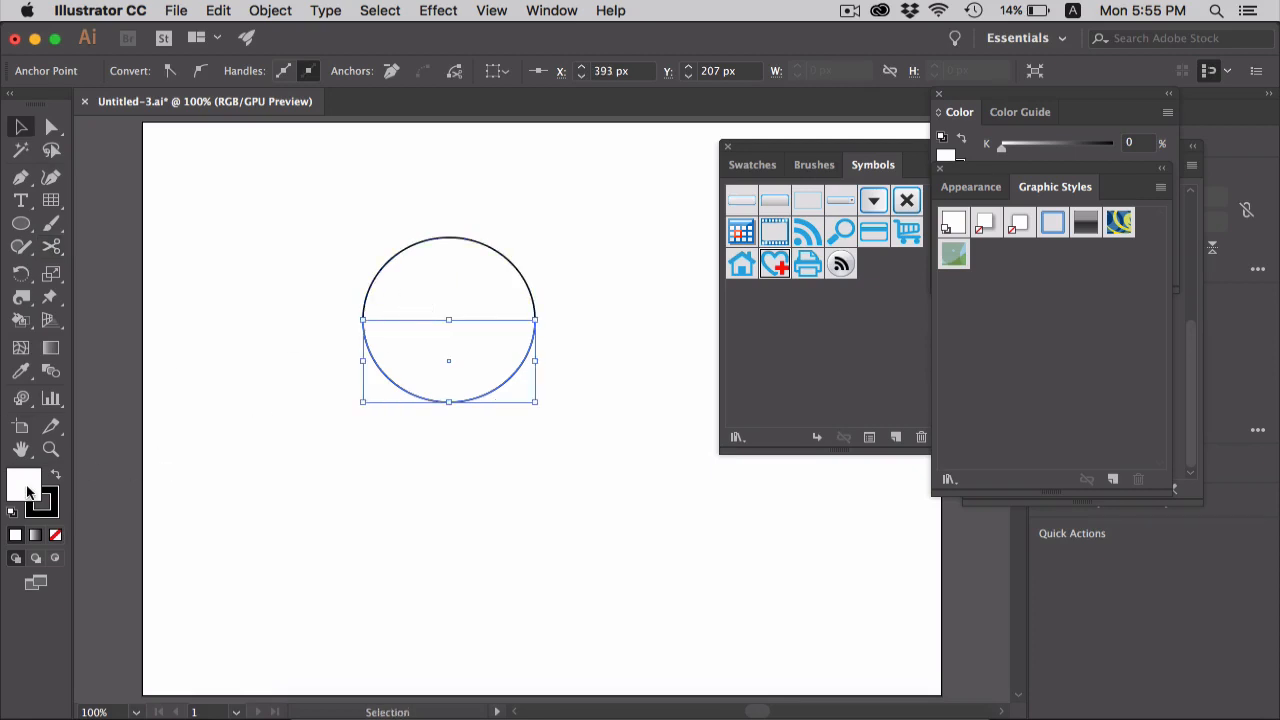
double_click(27, 488)
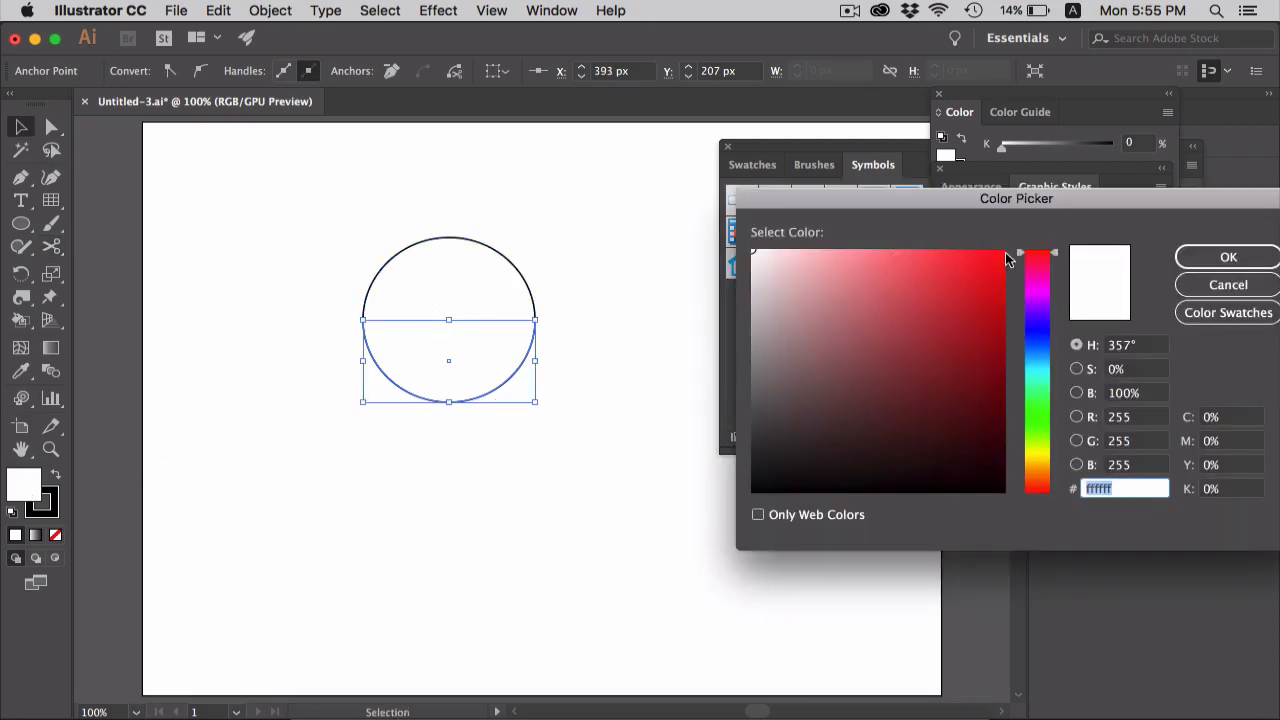
left_click(1005, 253)
left_click(1228, 257)
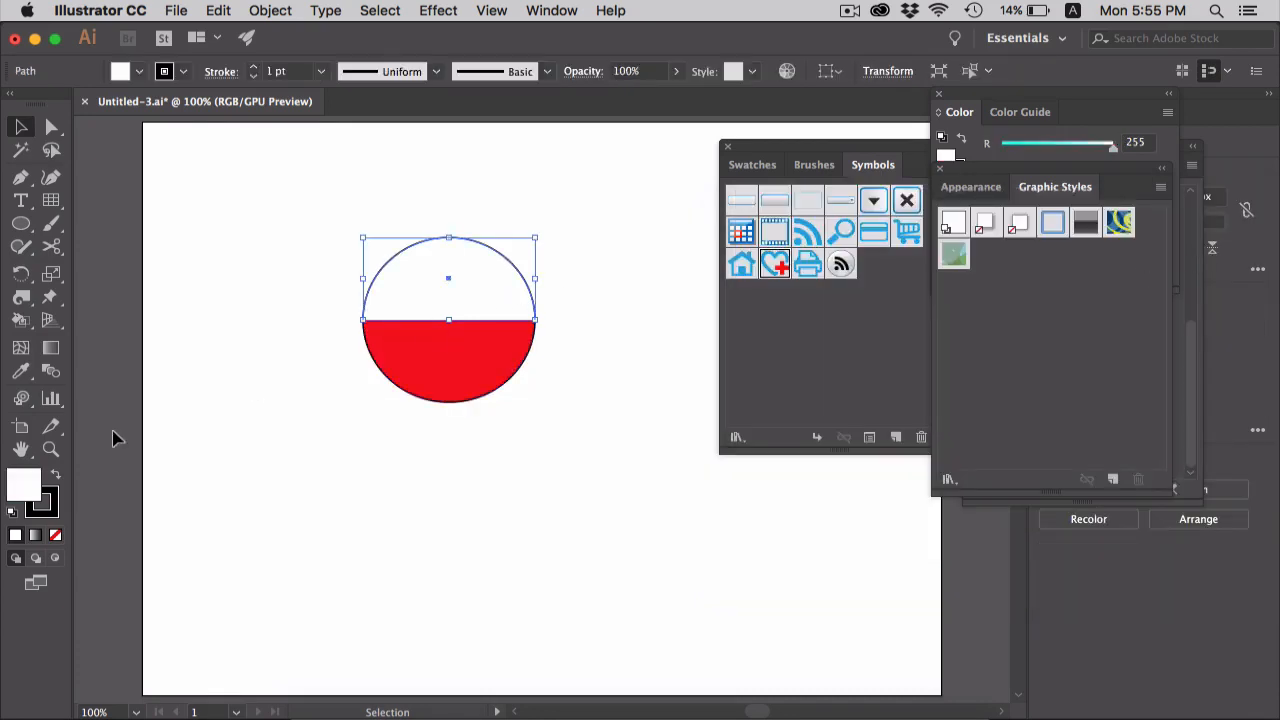
Fill the upper half of the circle with a light pinkish red, and deselect it
double_click(27, 488)
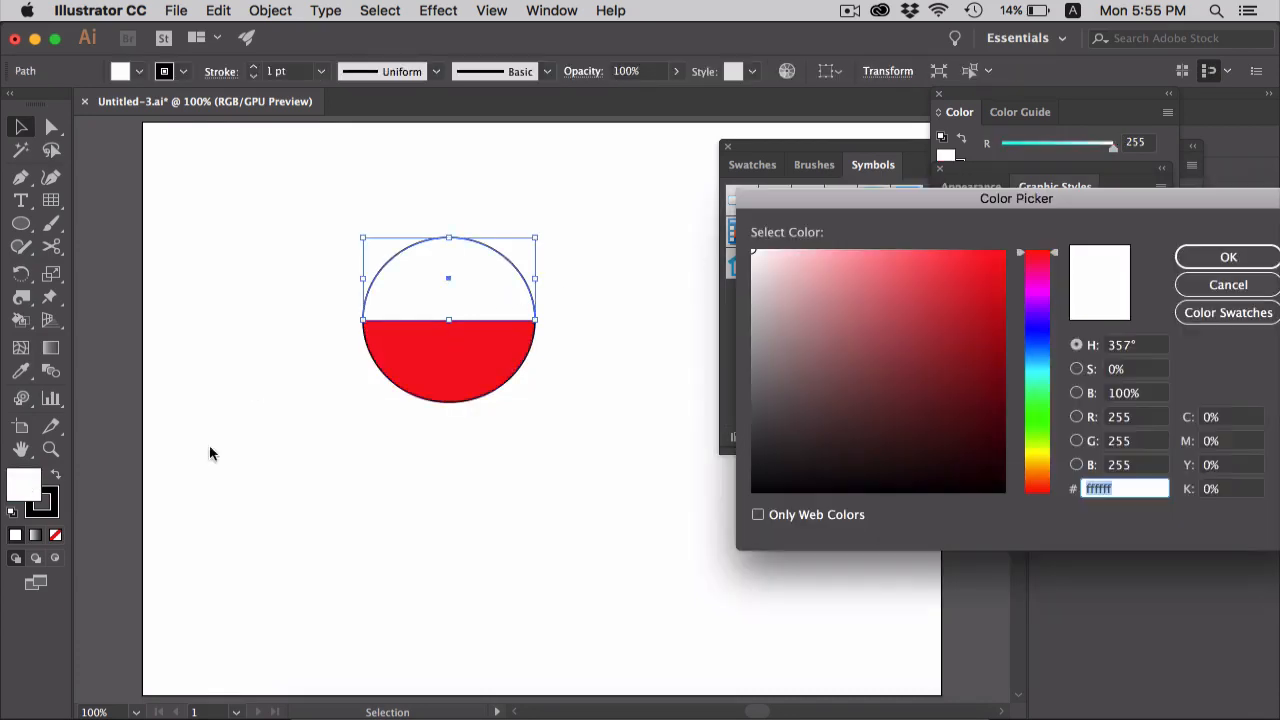
left_click(878, 251)
left_click(1228, 257)
left_click(414, 474)
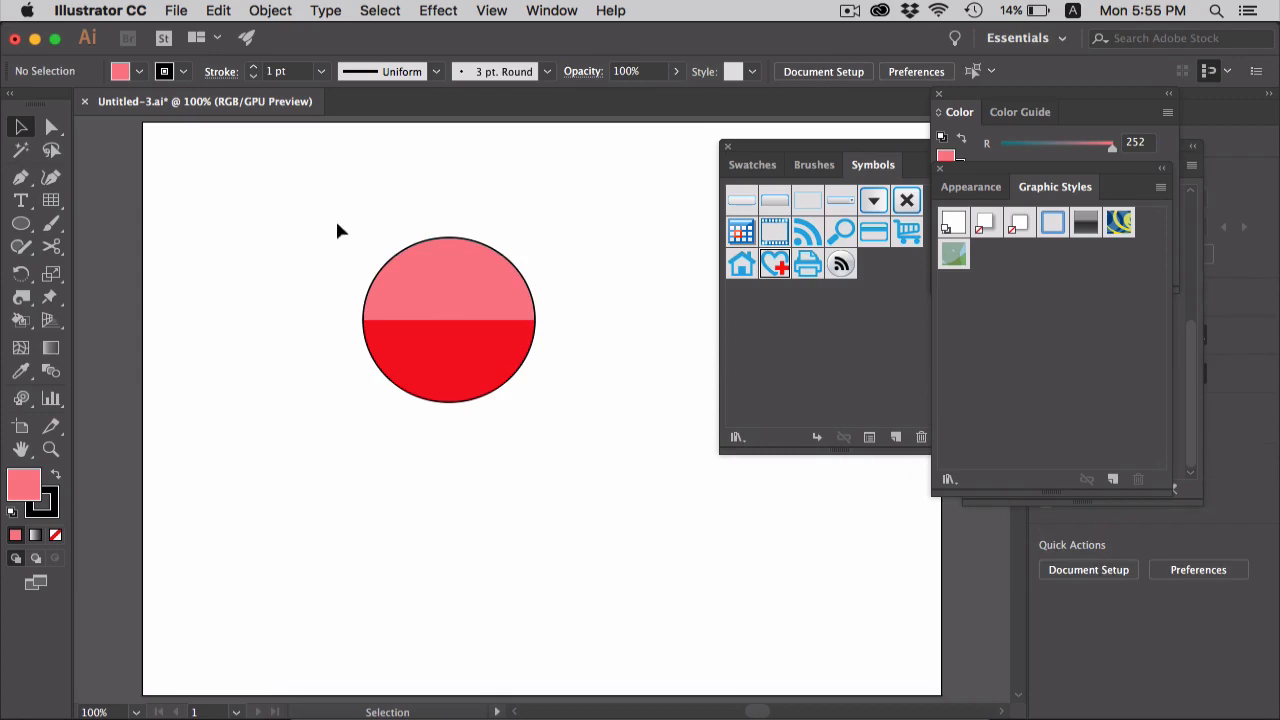
Remove the stroke from both halves of the circle
left_click_drag(336, 215, 505, 402)
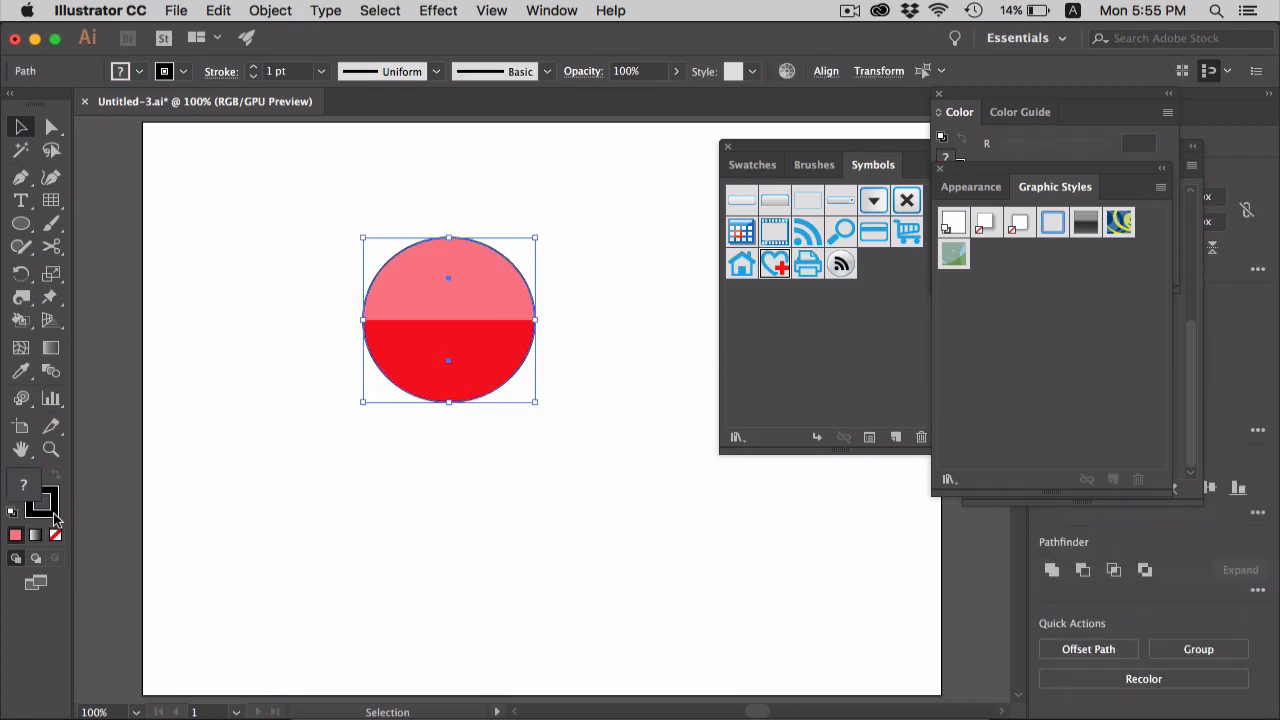
left_click(47, 506)
left_click(55, 535)
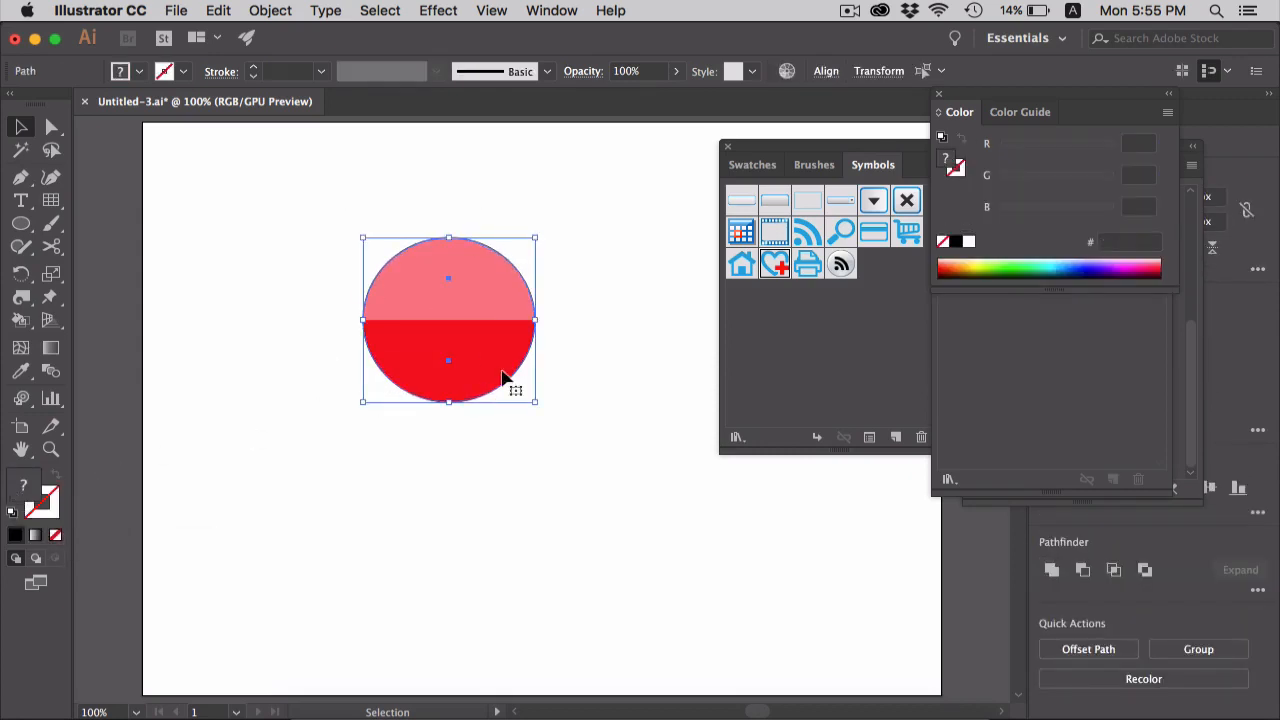
Shrink the two-tone circle and save it as a dynamic symbol named circle with the Graphic export type
left_click_drag(533, 399, 848, 333)
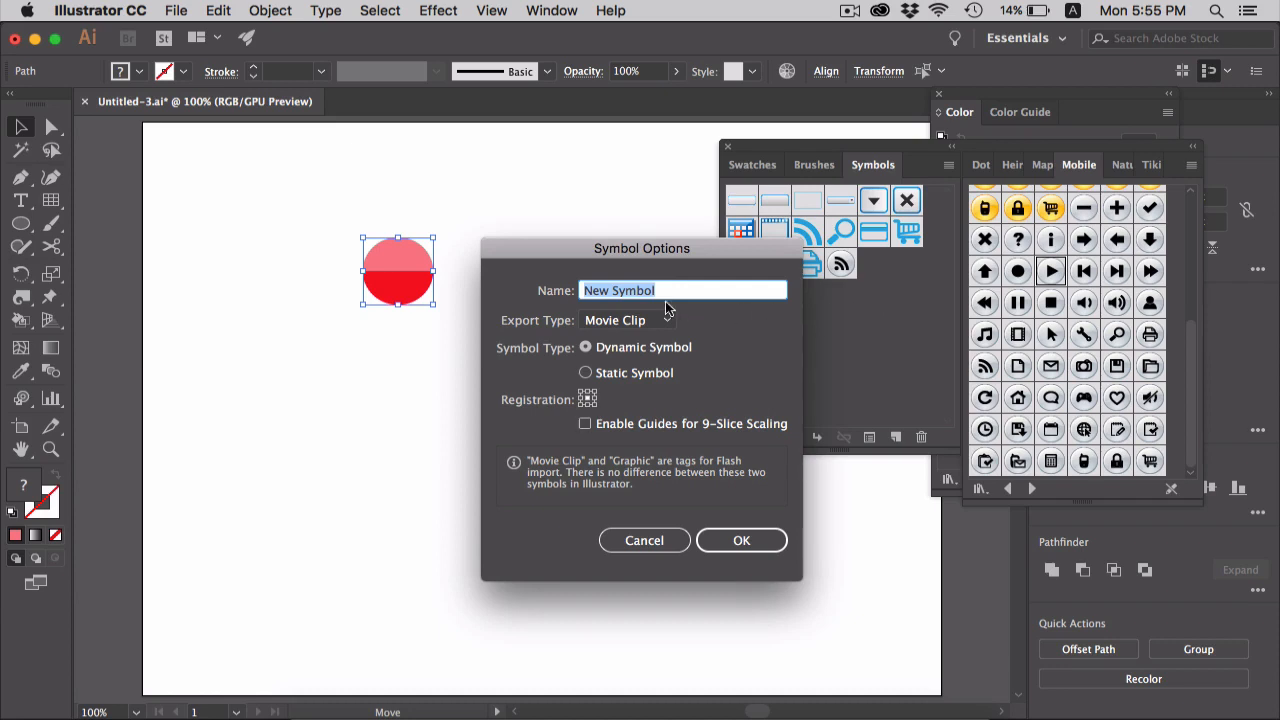
type("circle")
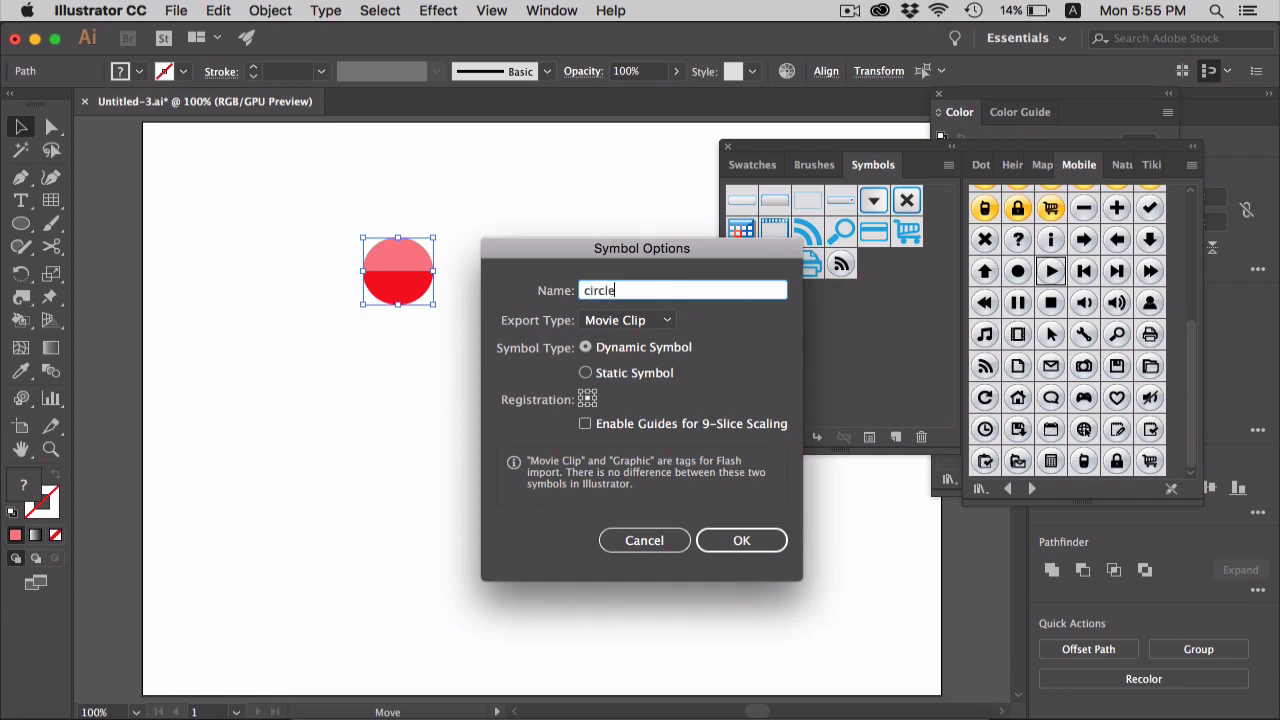
left_click(628, 320)
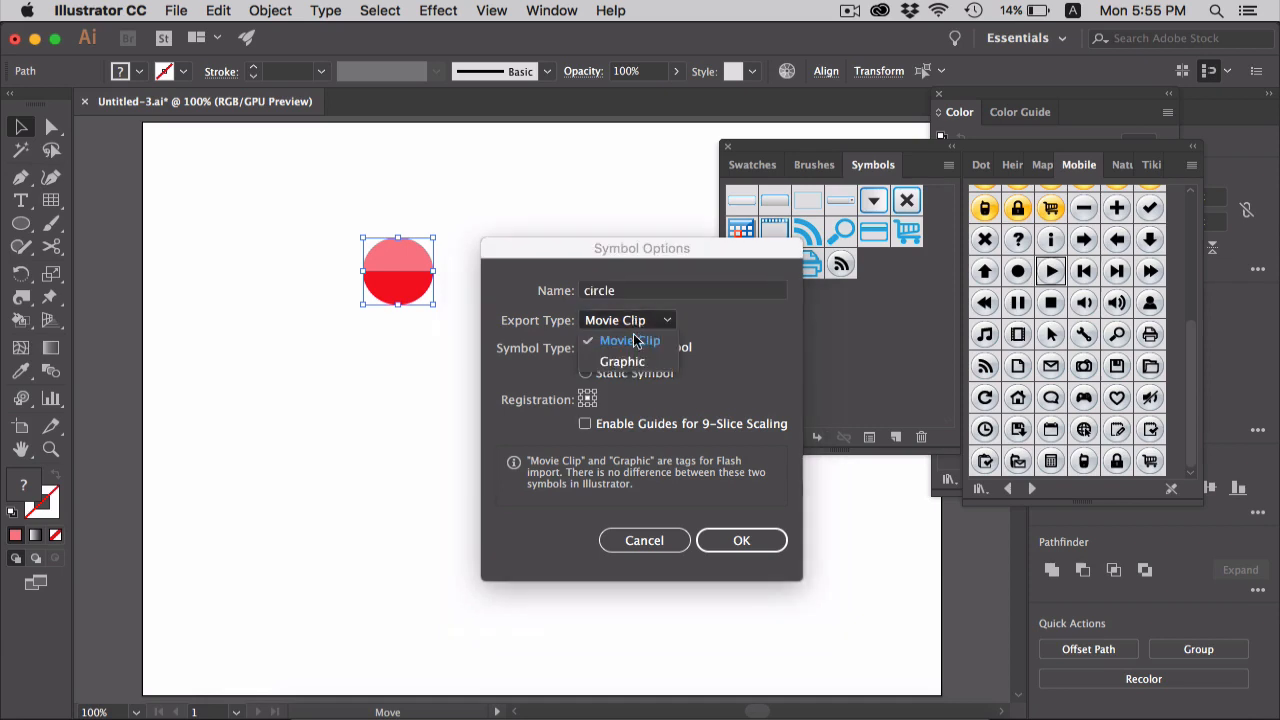
left_click(612, 363)
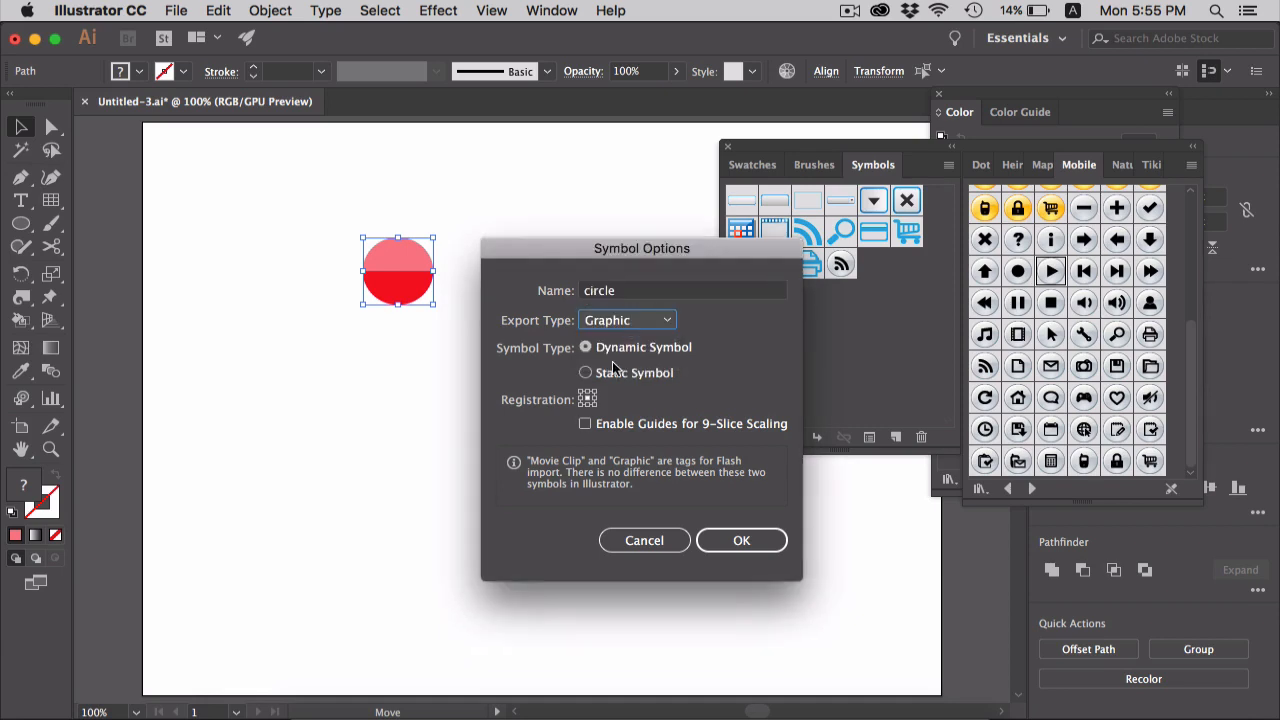
left_click(730, 541)
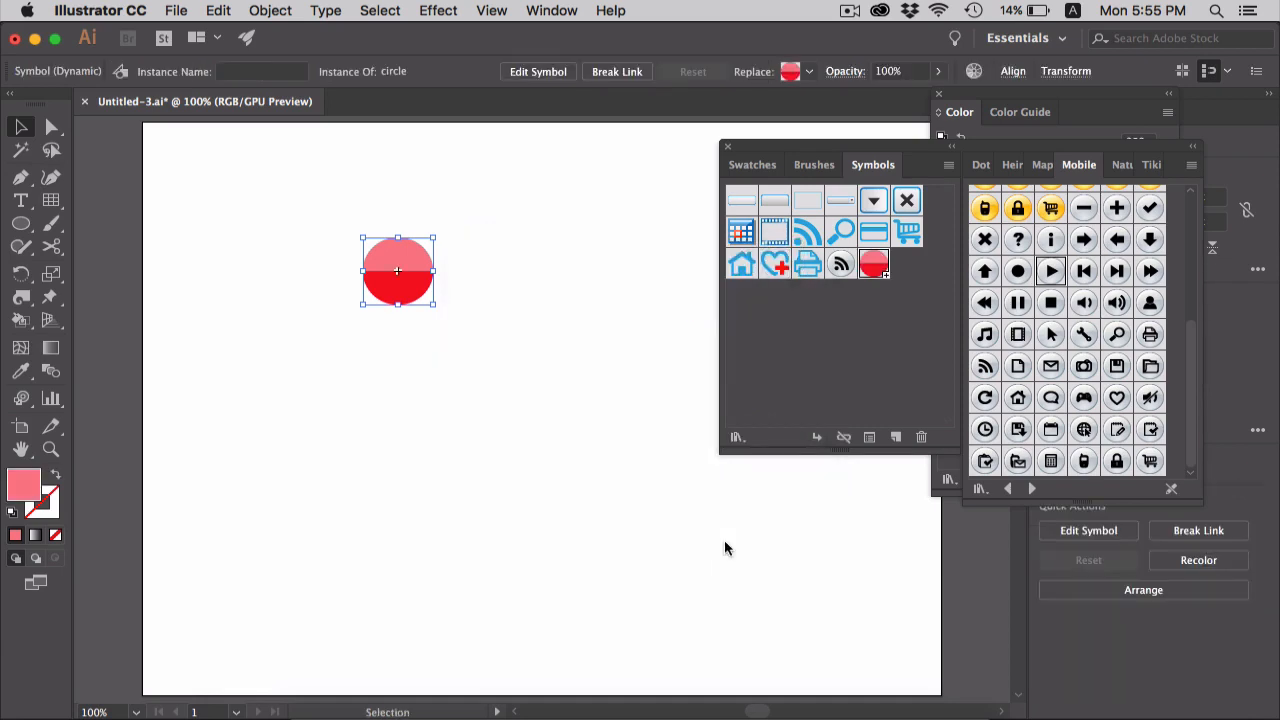
Delete the circle symbol instance from the artboard
key("Delete")
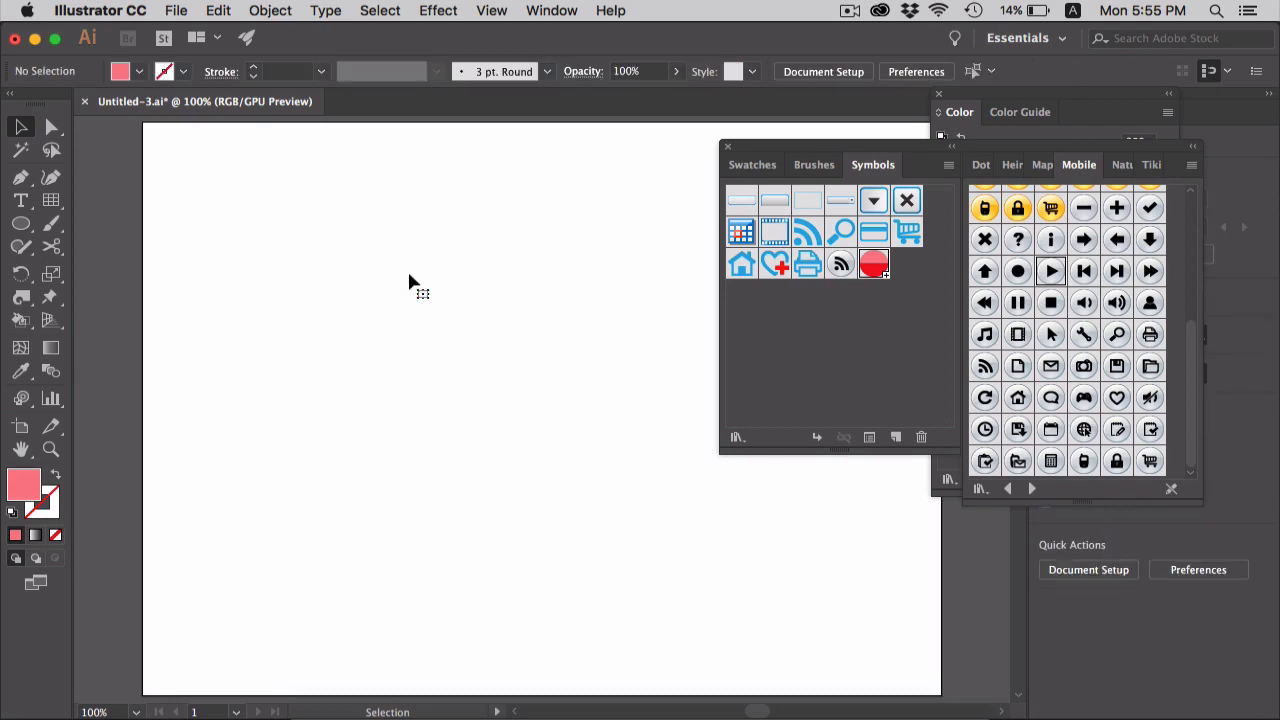
Spray the two-tone circle symbol across the artboard in several strokes with the Symbol Sprayer
left_click(51, 374)
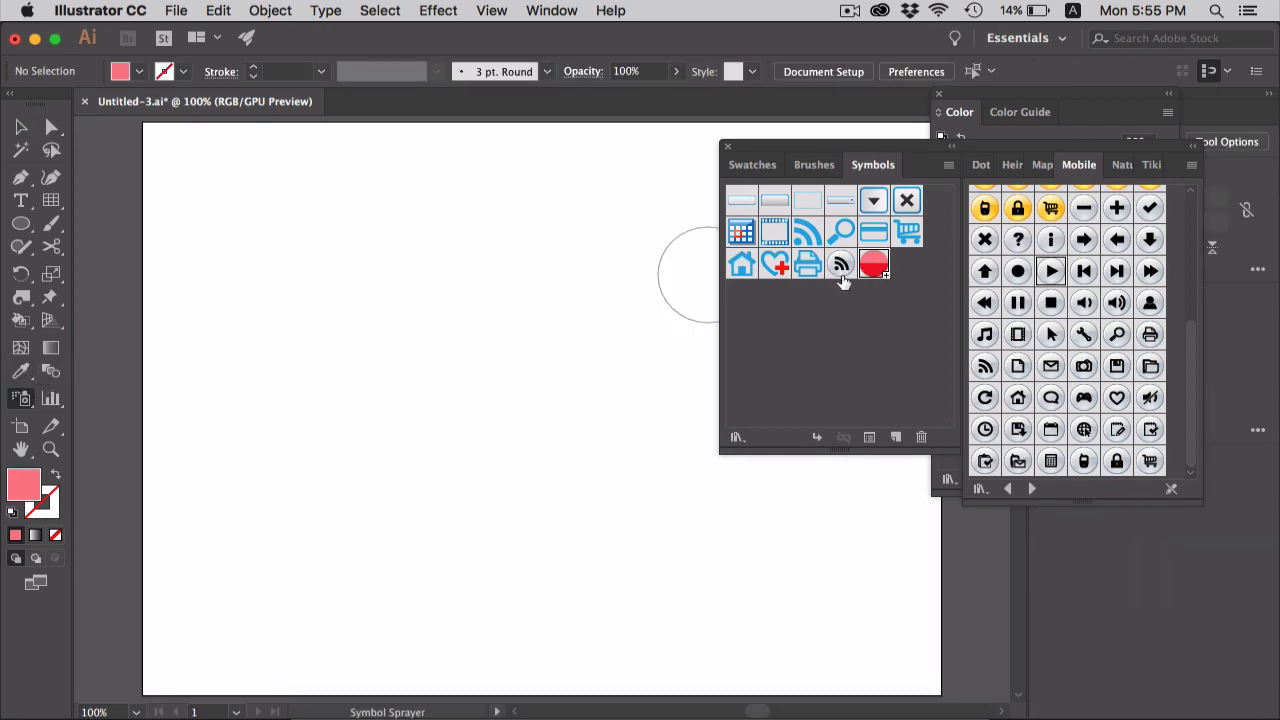
mouse_move(356, 336)
left_mouse_down()
mouse_move(505, 455)
mouse_move(540, 462)
left_mouse_up()
mouse_move(376, 477)
left_mouse_down()
mouse_move(498, 333)
mouse_move(592, 403)
left_mouse_up()
left_click_drag(640, 574, 406, 591)
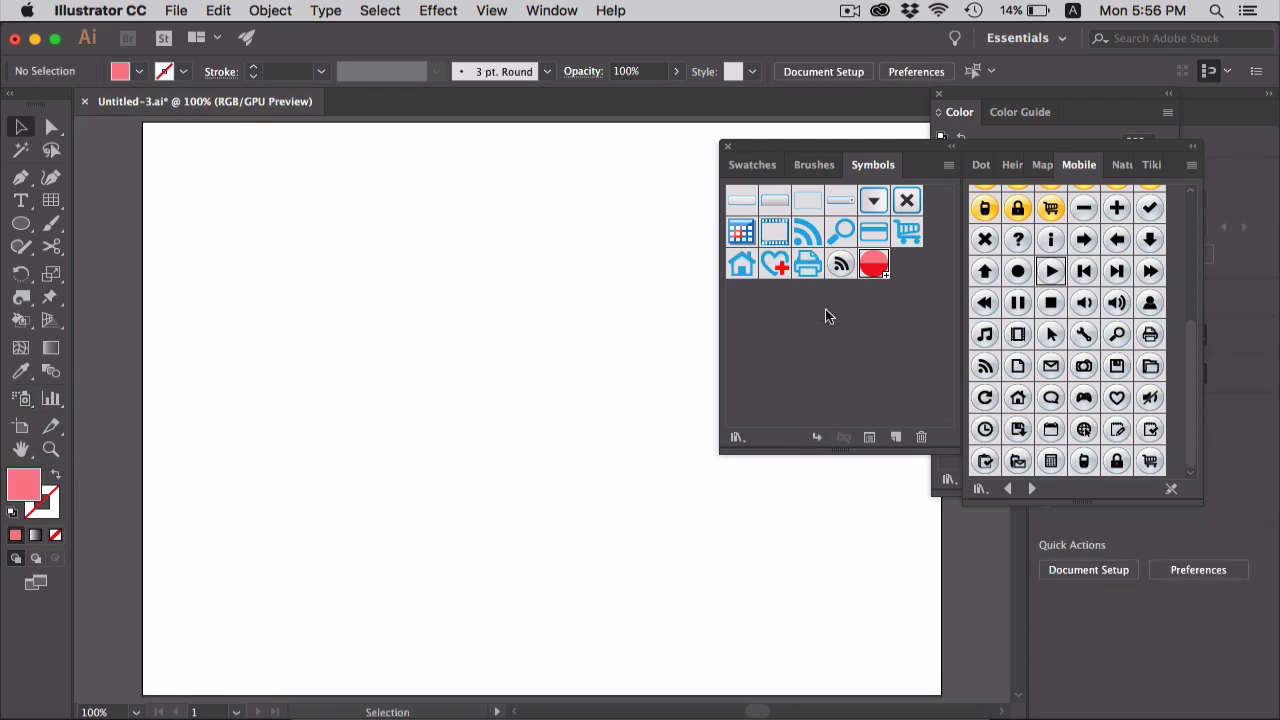
Place an instance of the RSS - Grey symbol on the artboard, and deselect it
left_click(840, 268)
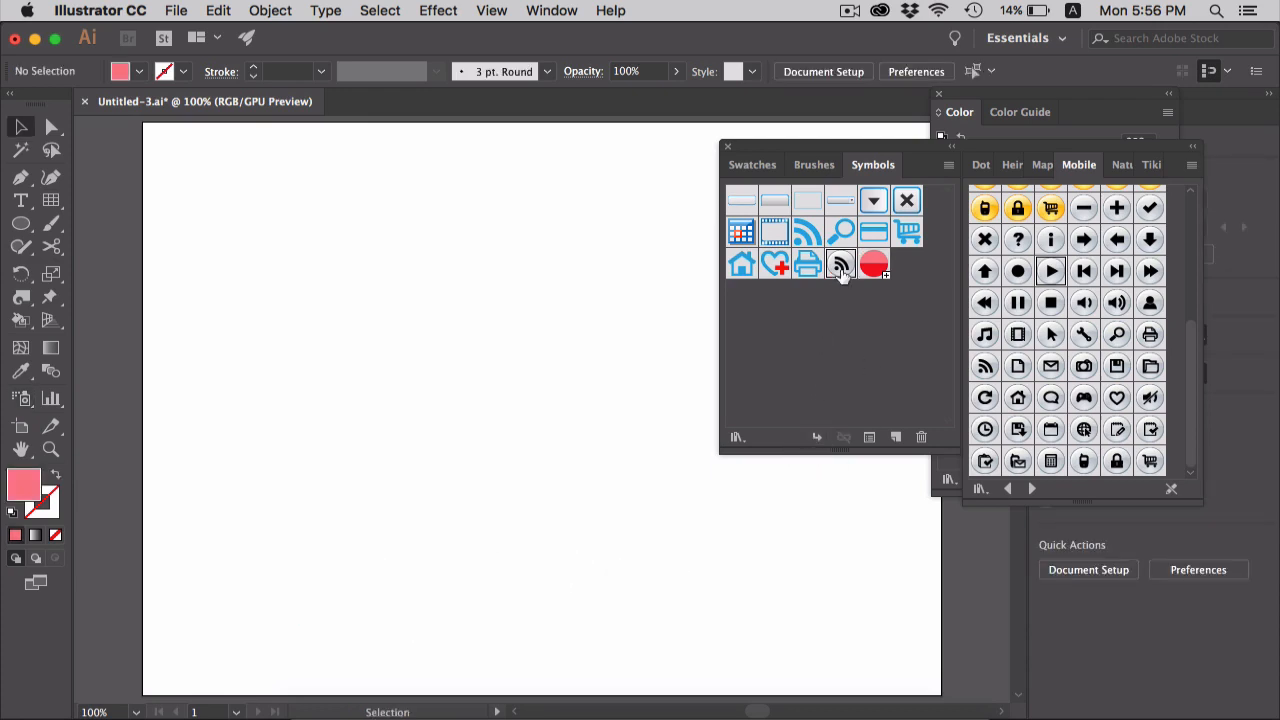
left_click(816, 441)
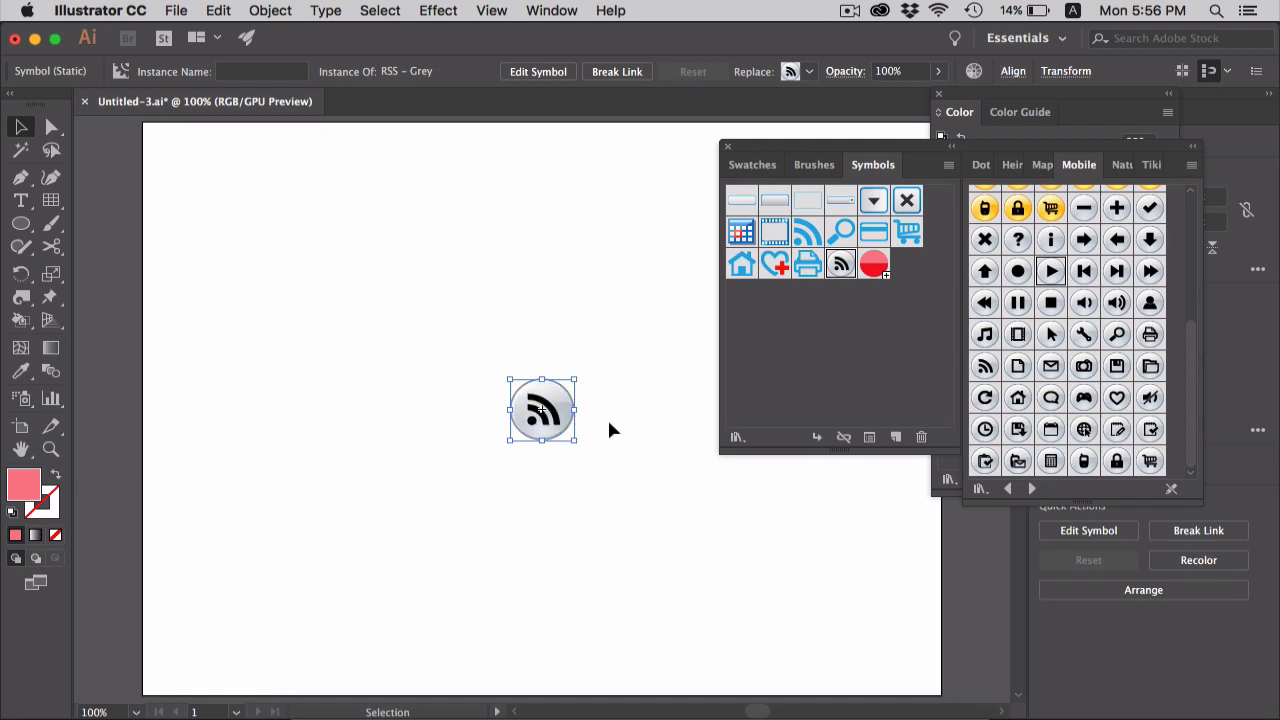
left_click(416, 479)
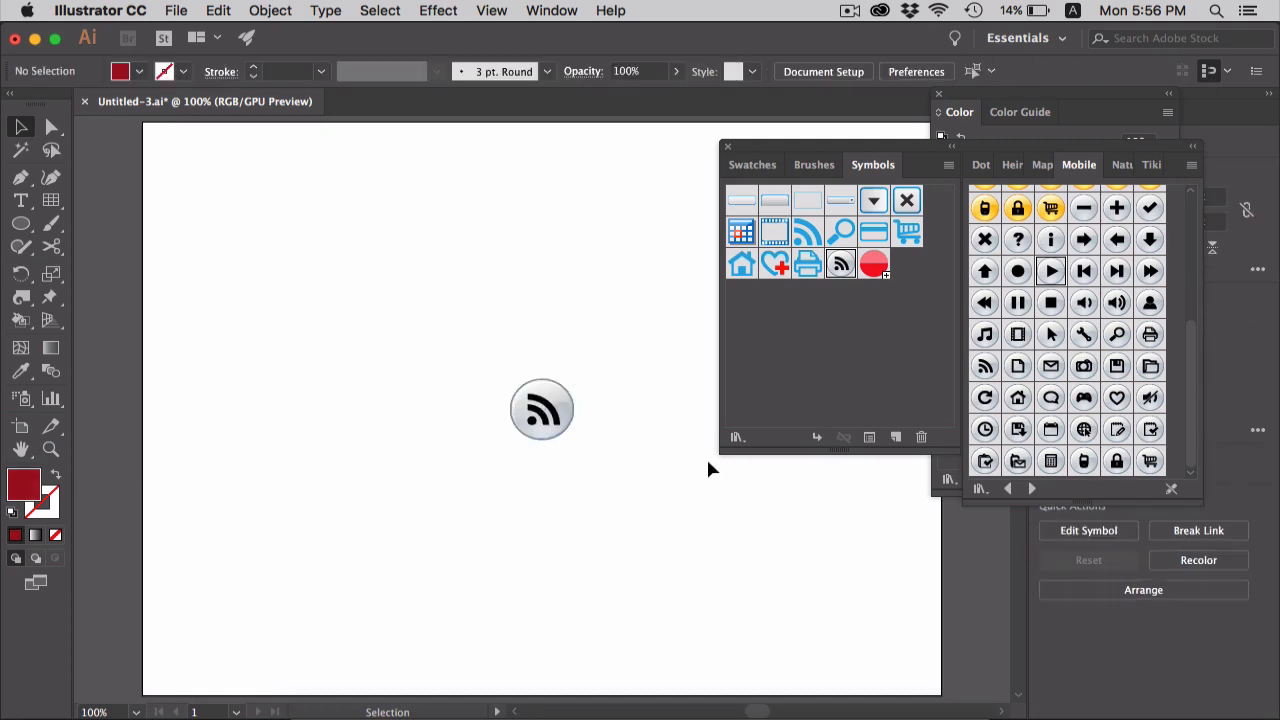
Enter editing of the placed RSS - Grey symbol and fill all its artwork with the dark red 9e0b1d
double_click(538, 402)
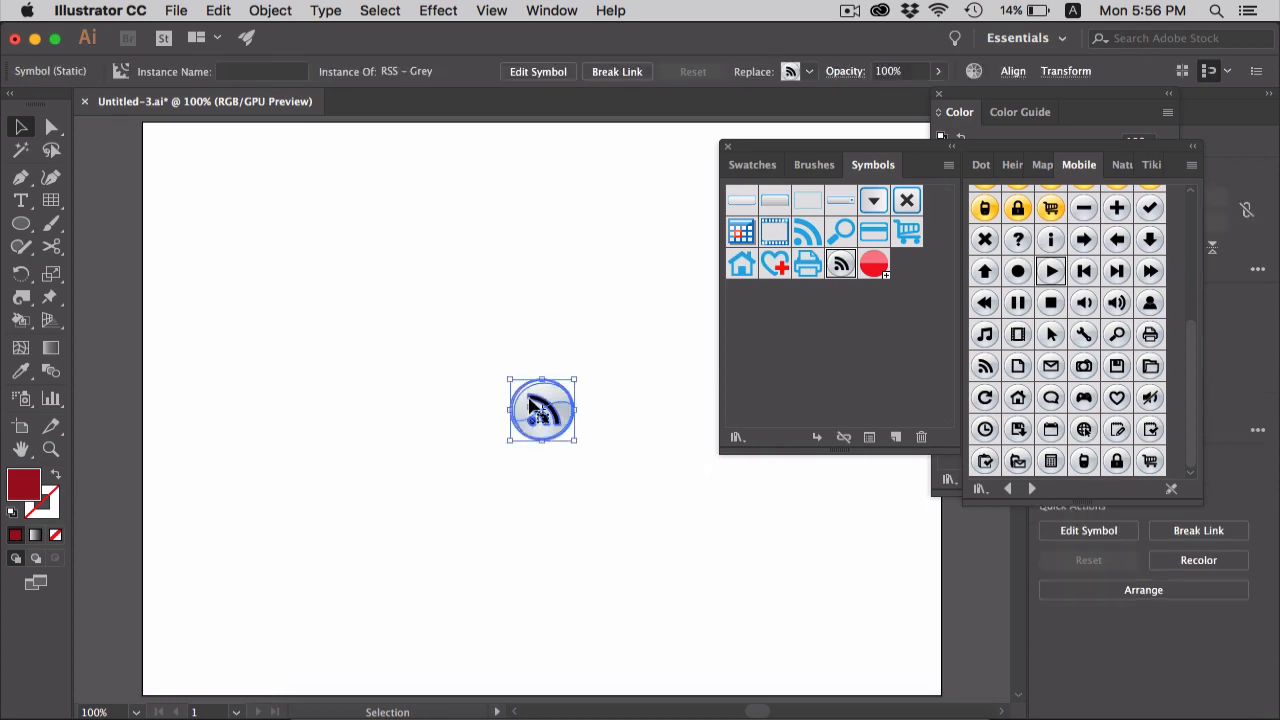
left_click_drag(494, 366, 580, 463)
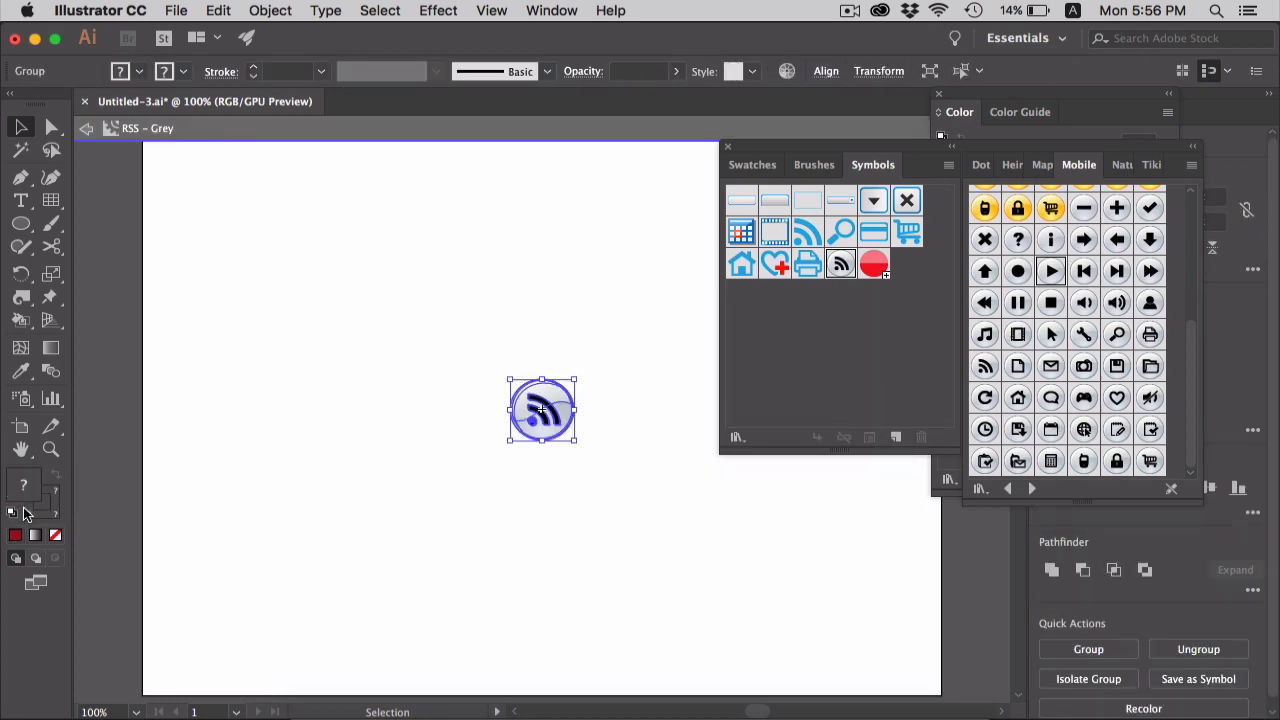
left_click(15, 535)
left_click(420, 491)
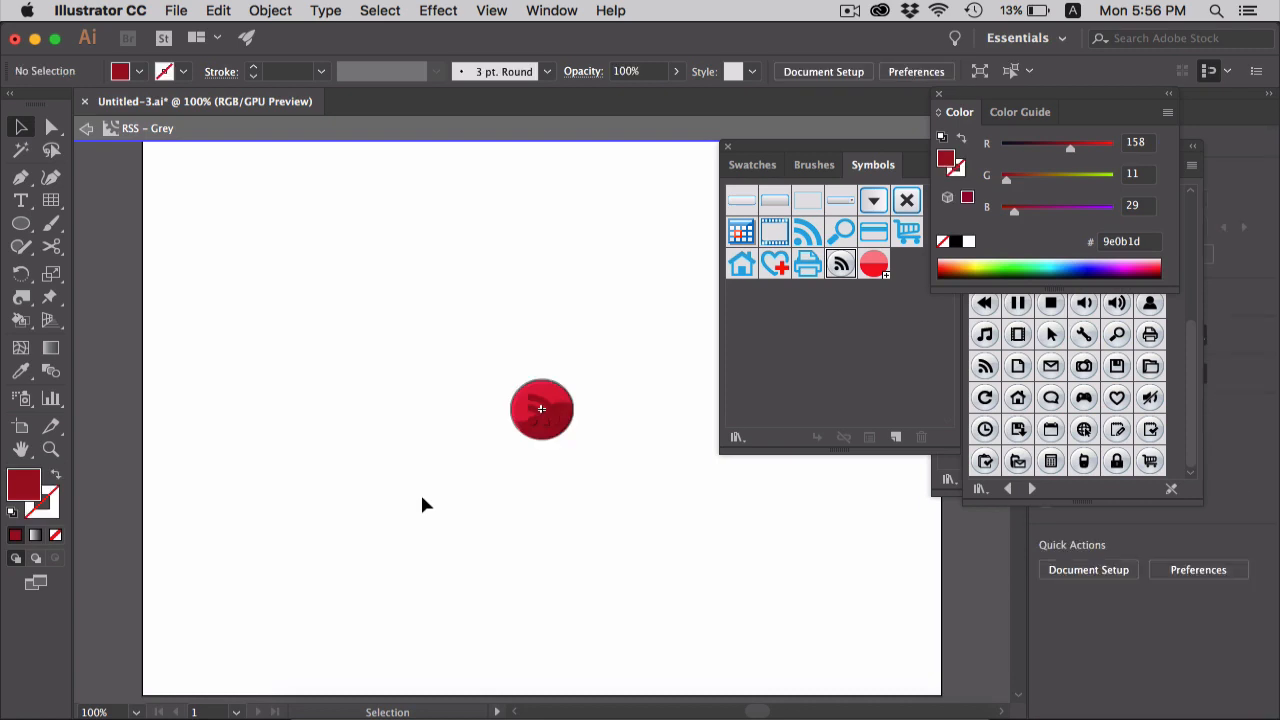
Fill the RSS icon inside the red button with white (ffffff), and leave symbol editing
left_click(541, 425)
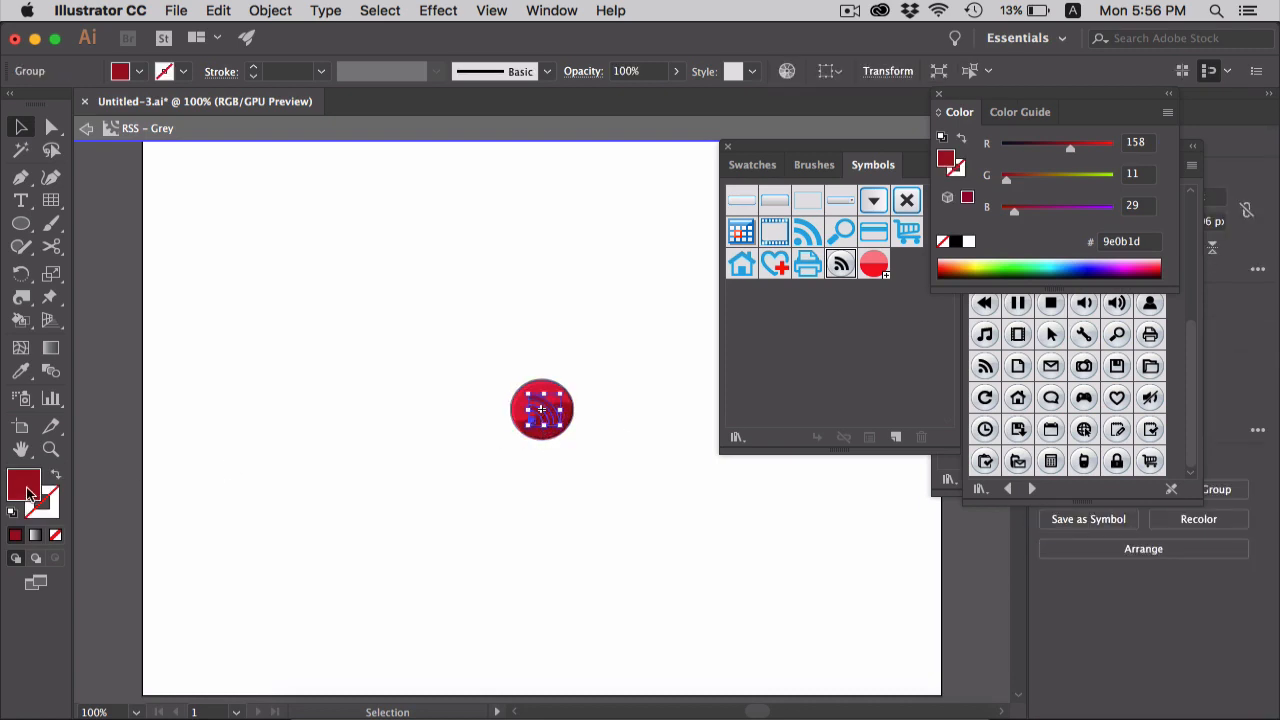
double_click(28, 490)
left_click(754, 253)
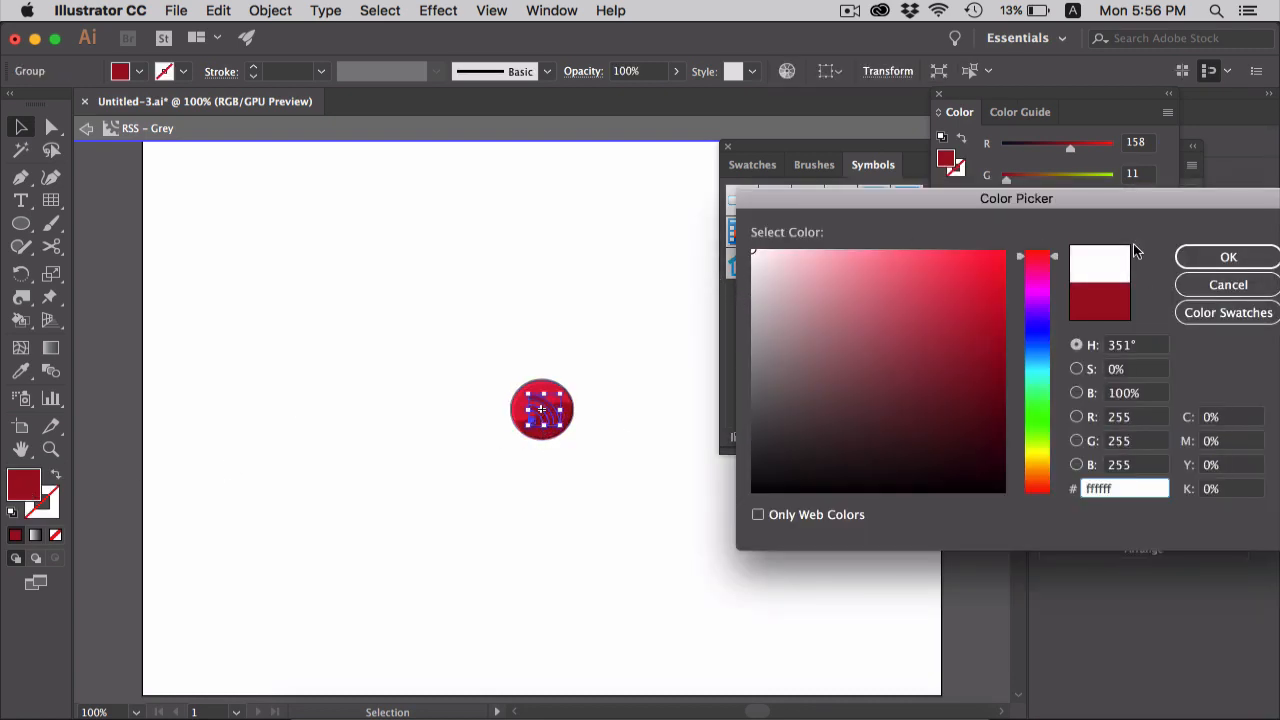
left_click(1180, 262)
left_click(574, 524)
double_click(574, 524)
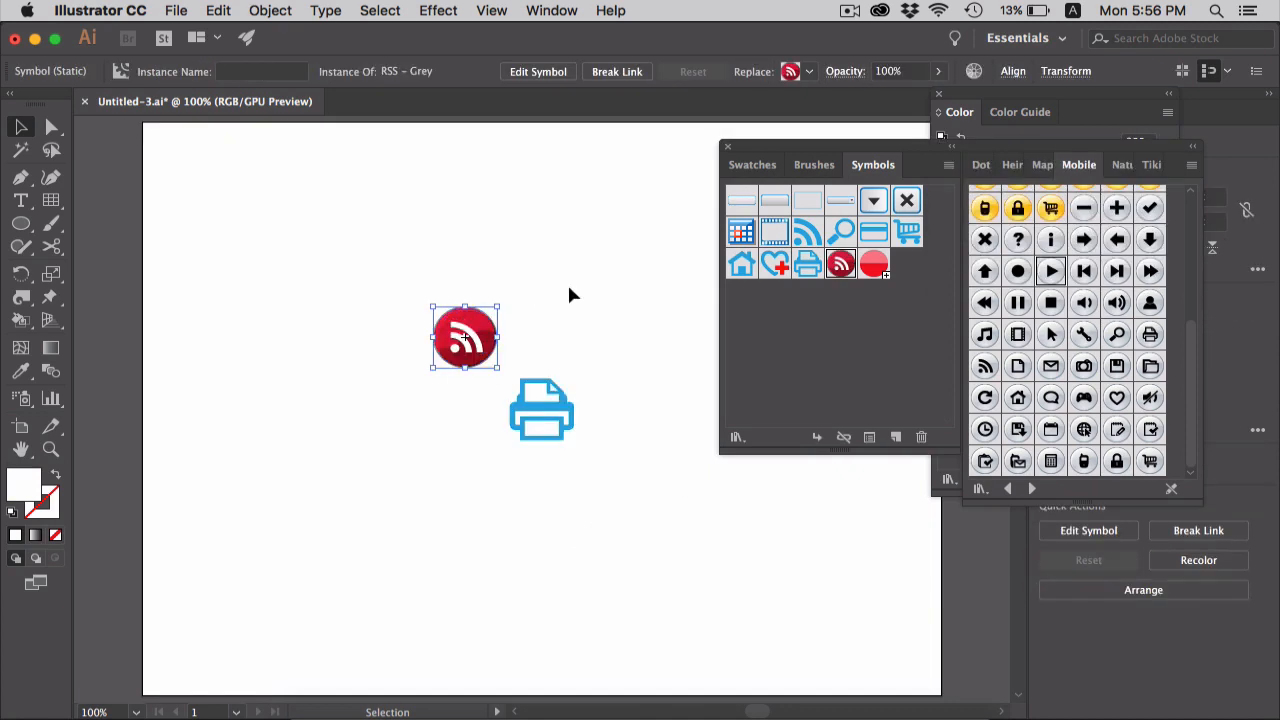
Move the Print symbol instance slightly down and break its link to the symbol
left_click_drag(555, 423, 556, 469)
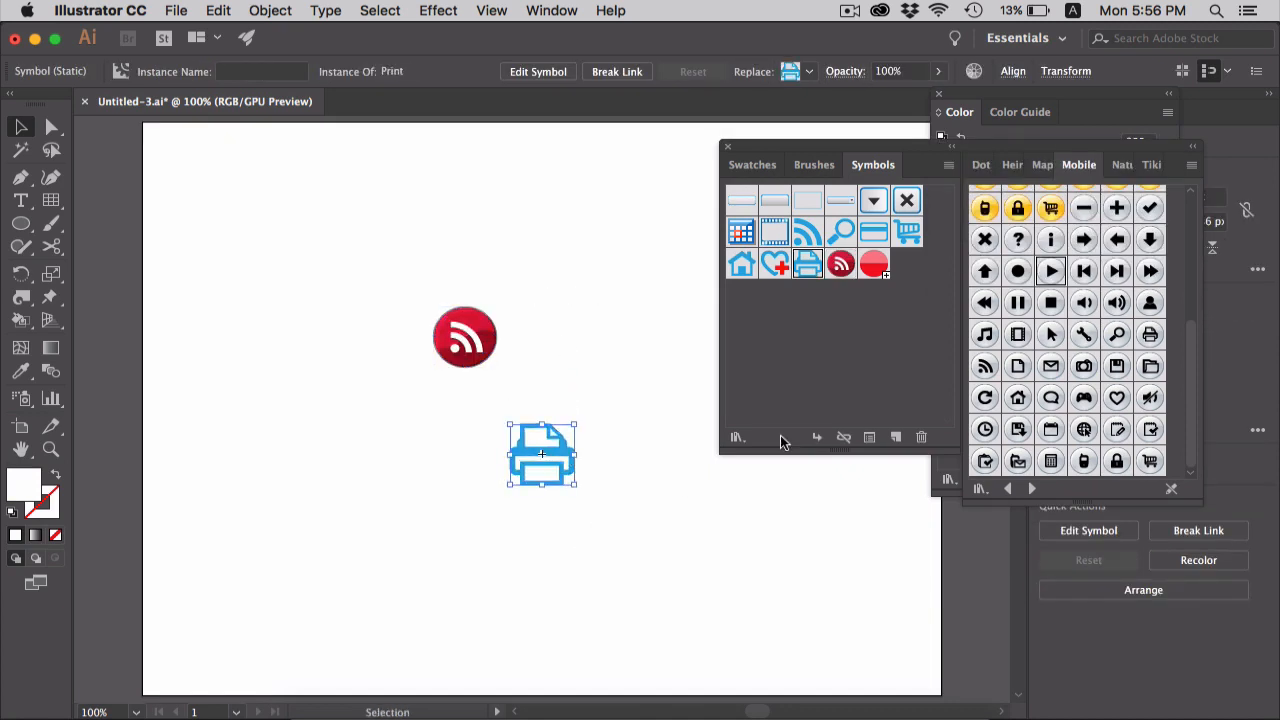
left_click(844, 441)
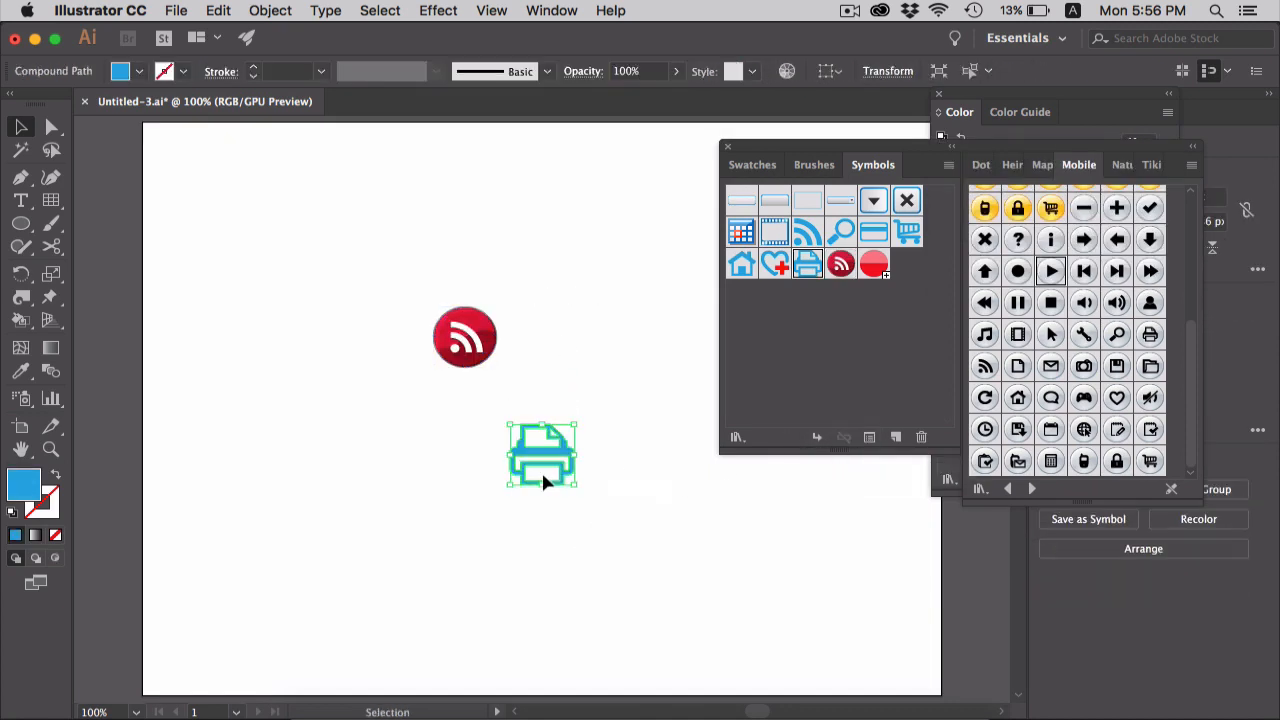
Fill the unlinked printer artwork with a pale greyish blue, and deselect it
double_click(33, 490)
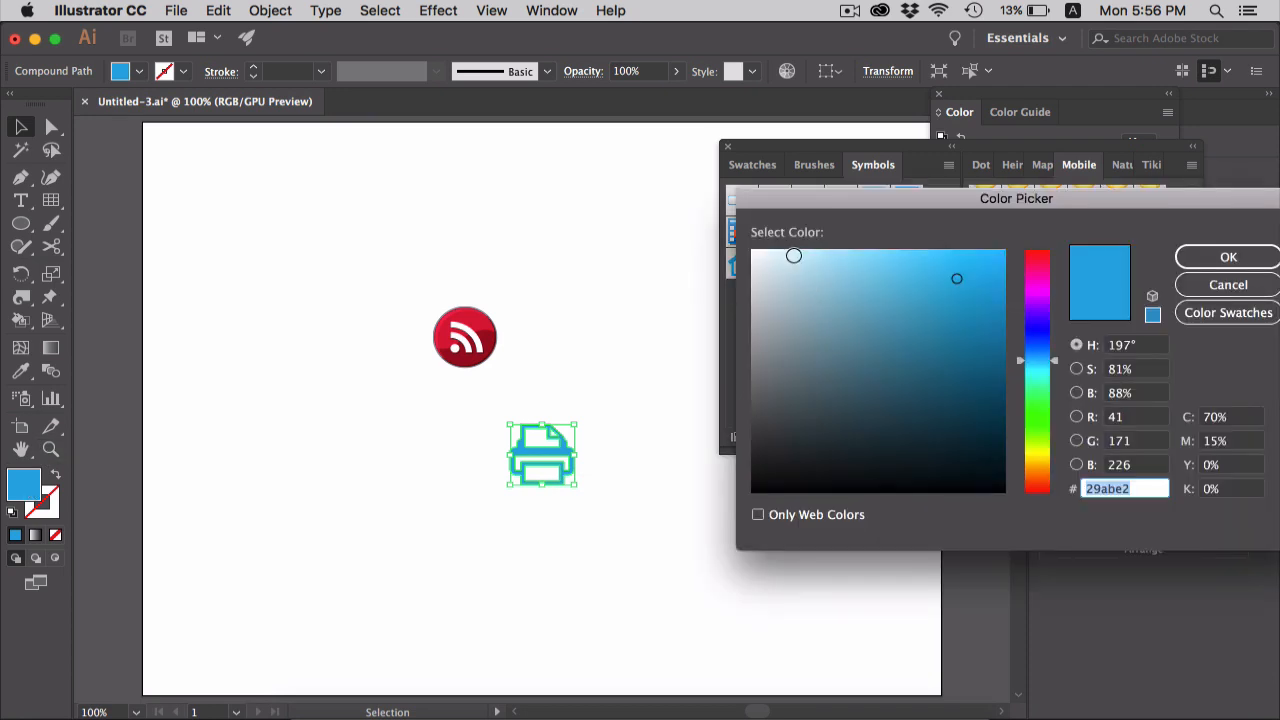
left_click(778, 274)
left_click(1228, 257)
left_click(614, 505)
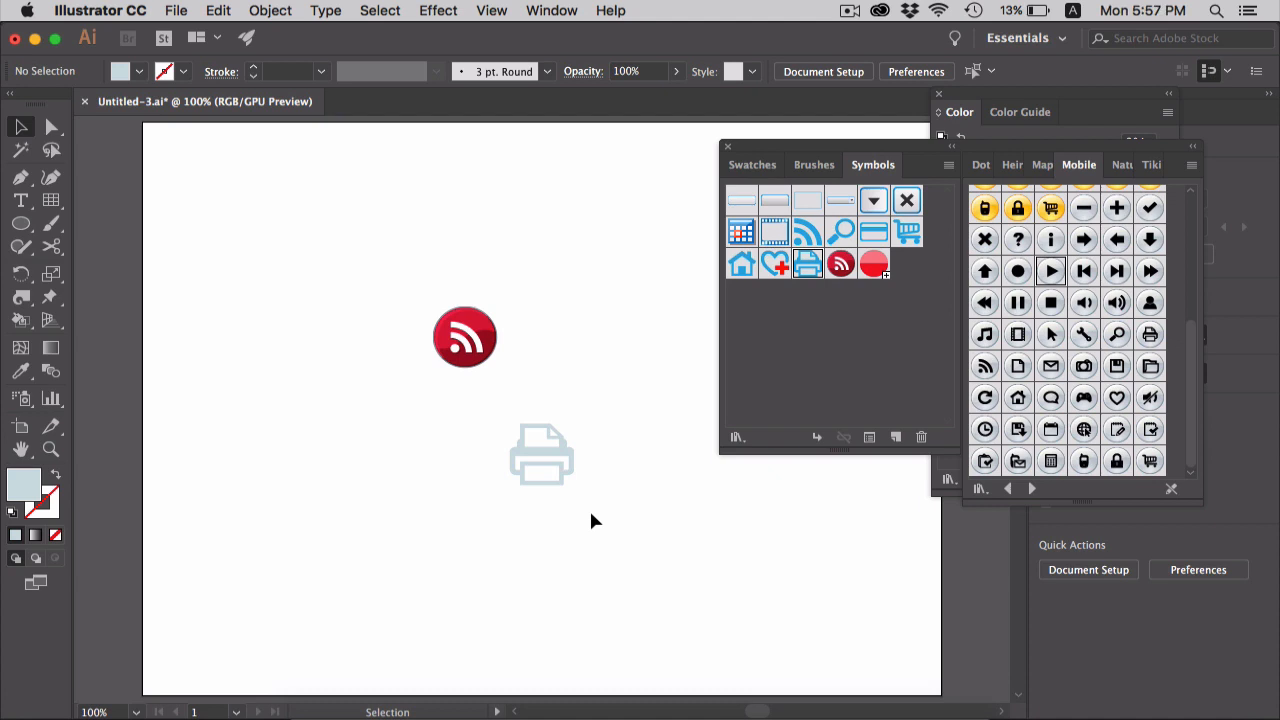
Review the export type and symbol type in the Print symbol's options
left_click(869, 437)
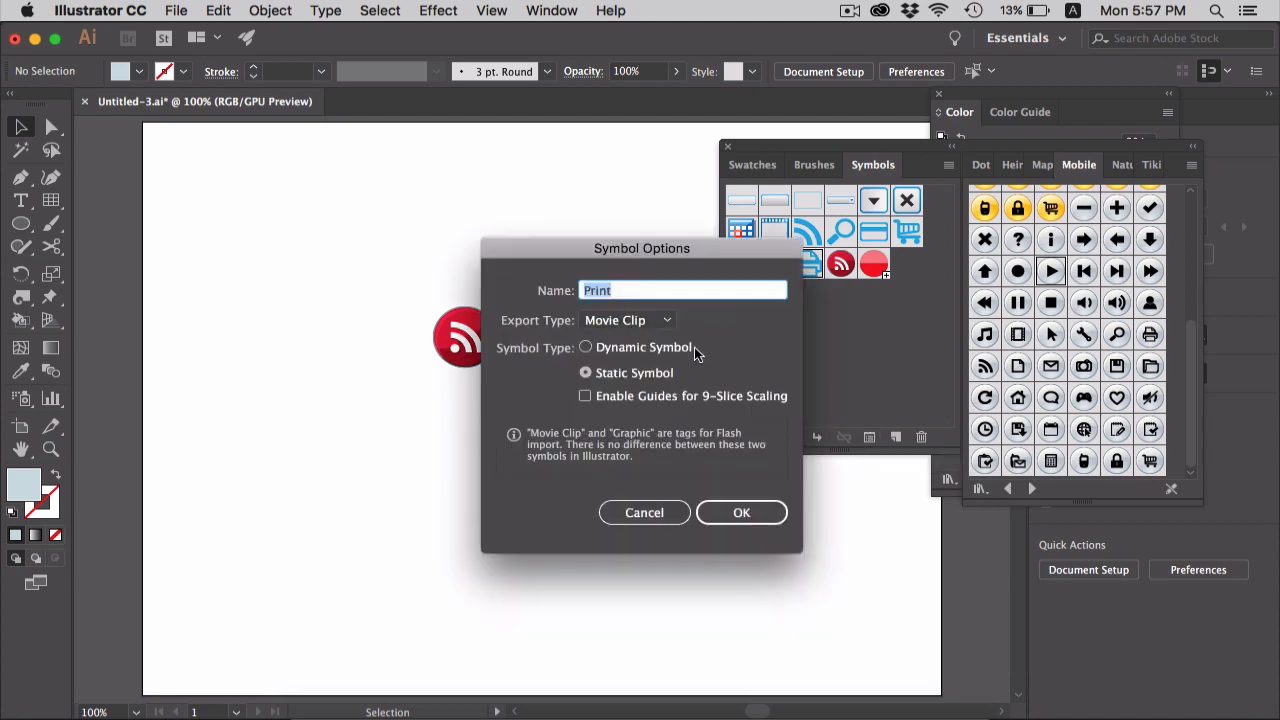
key("Return")
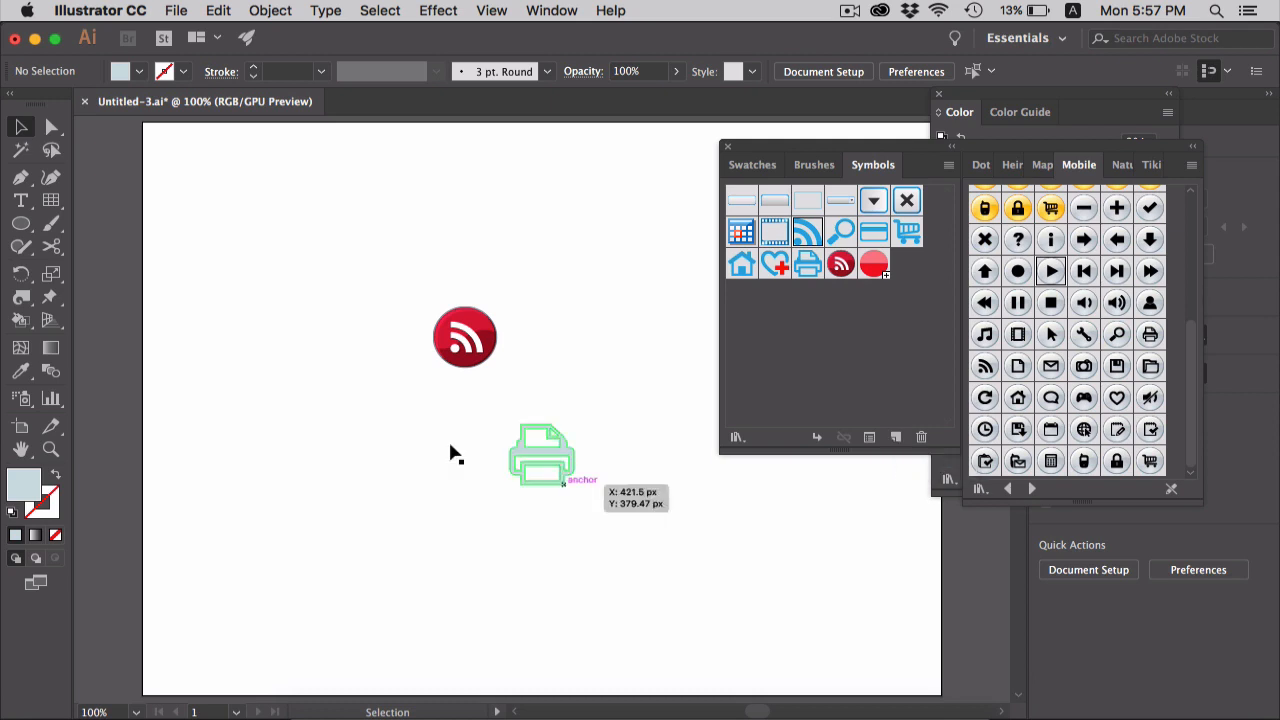
Draw a tall ellipse beside the red RSS button and save it as a dynamic symbol named circle1 with the Graphic export type
key("l")
left_click_drag(261, 342, 321, 447)
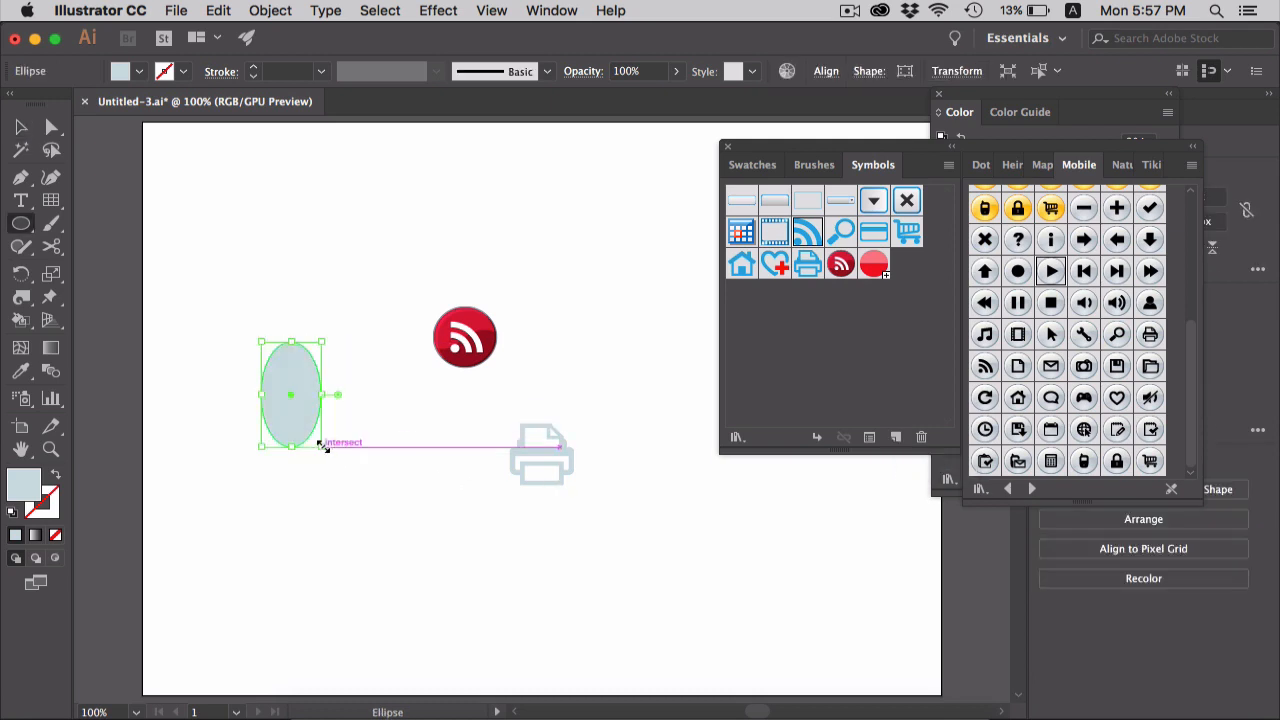
left_click(893, 439)
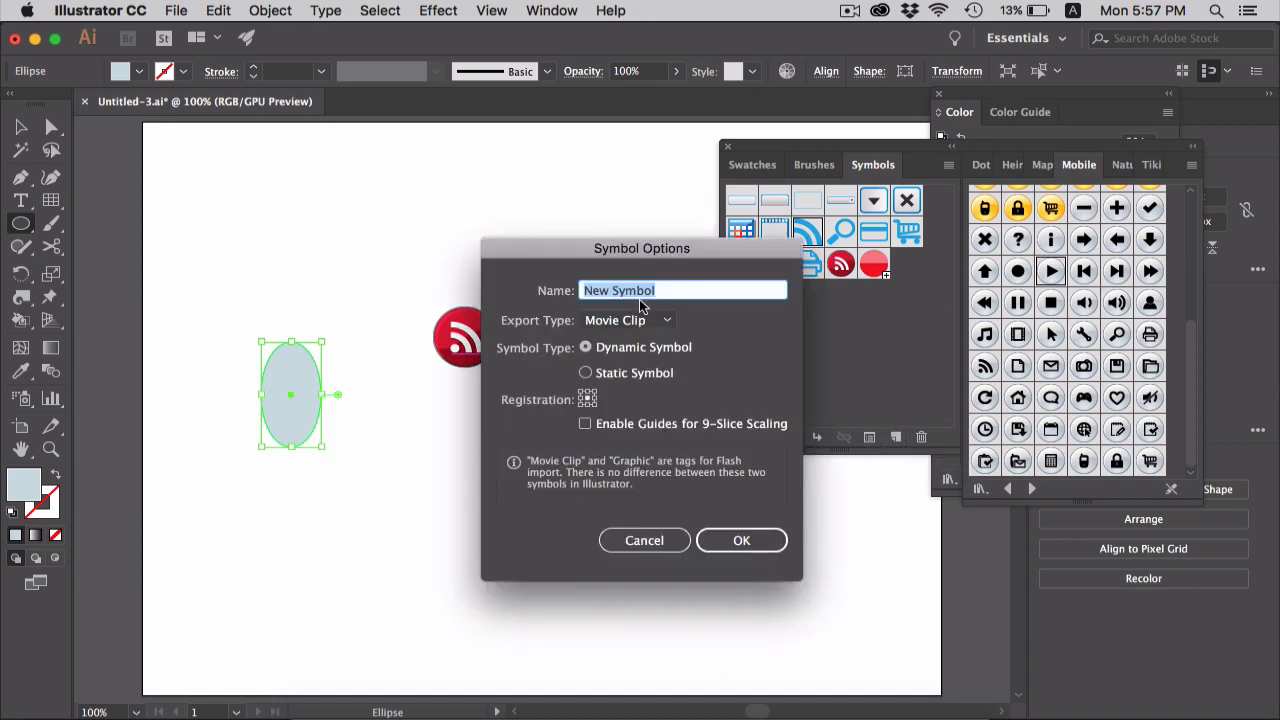
key("BackSpace")
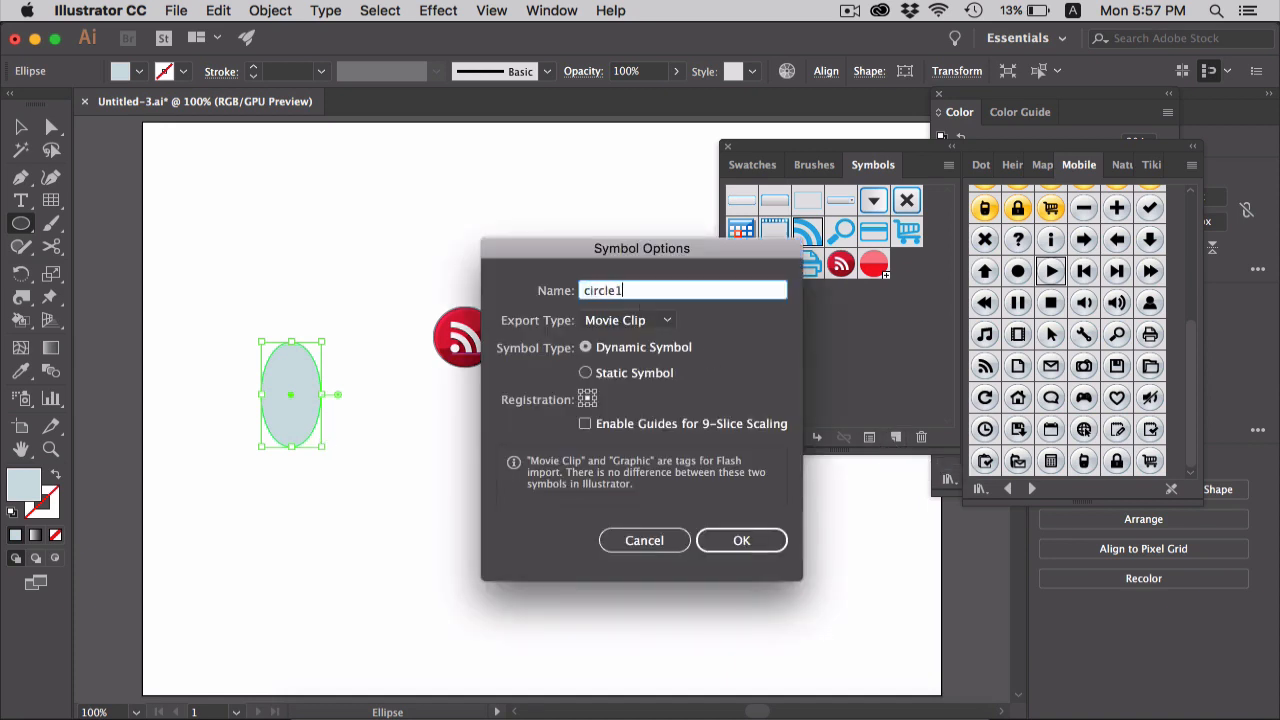
left_click(651, 322)
left_click(619, 361)
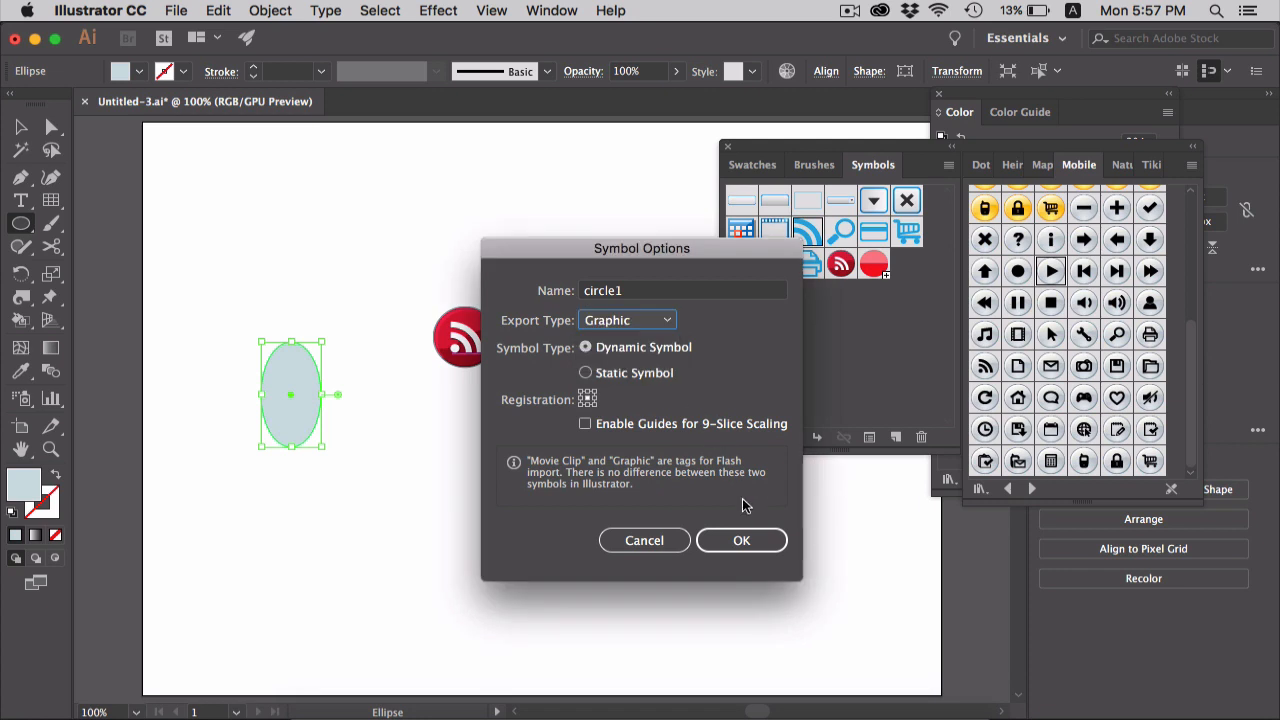
left_click(748, 543)
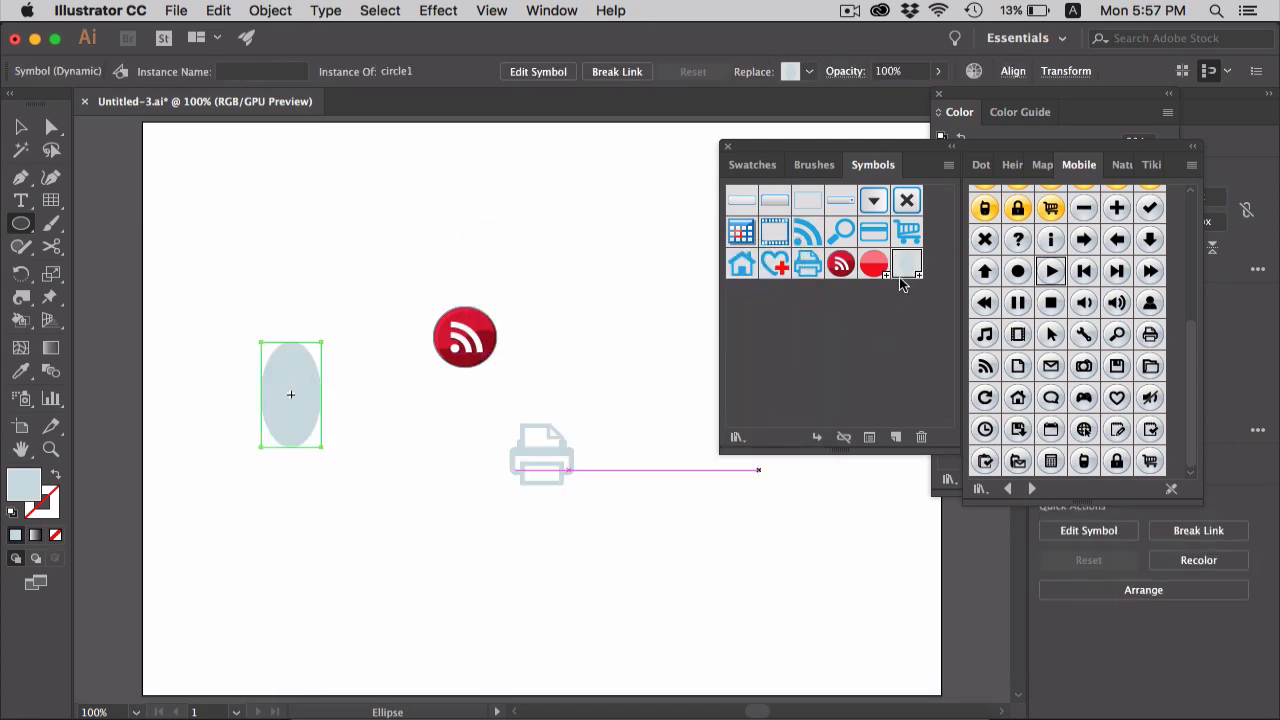